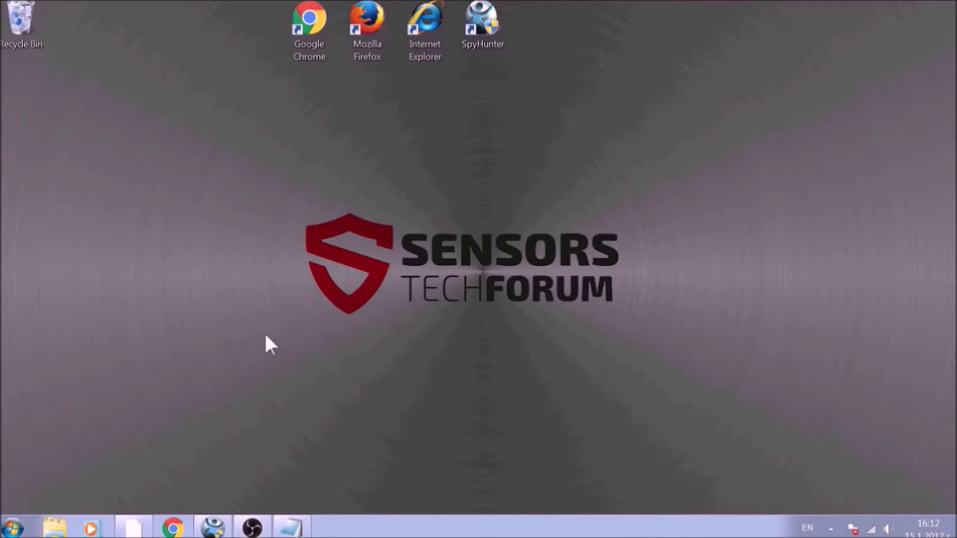
# Run APPWIZ.CPL from the Windows Run dialog to open Programs and Features.
pyautogui.press('super+r')
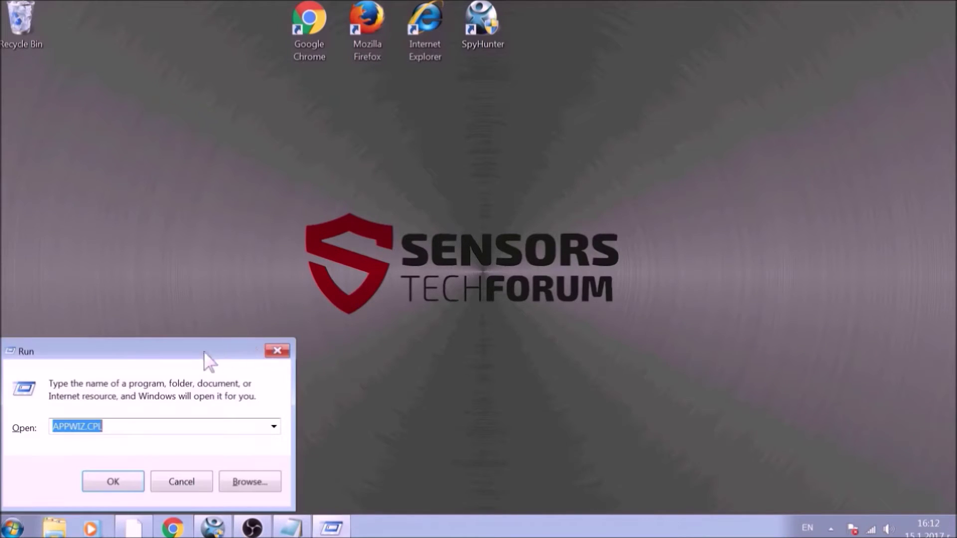
pyautogui.moveTo(204, 351); pyautogui.dragTo(481, 196)
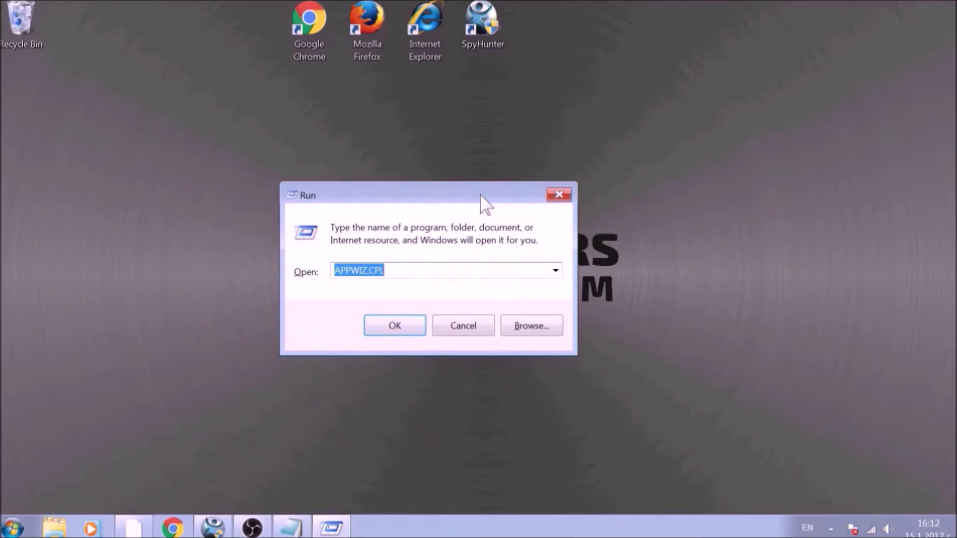
pyautogui.write('APPWIZ')
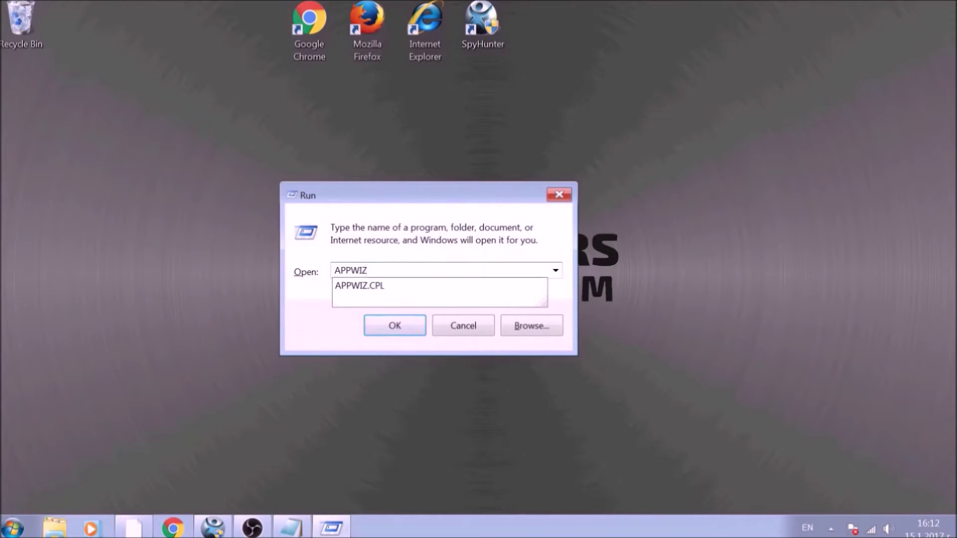
pyautogui.write('.CPL')
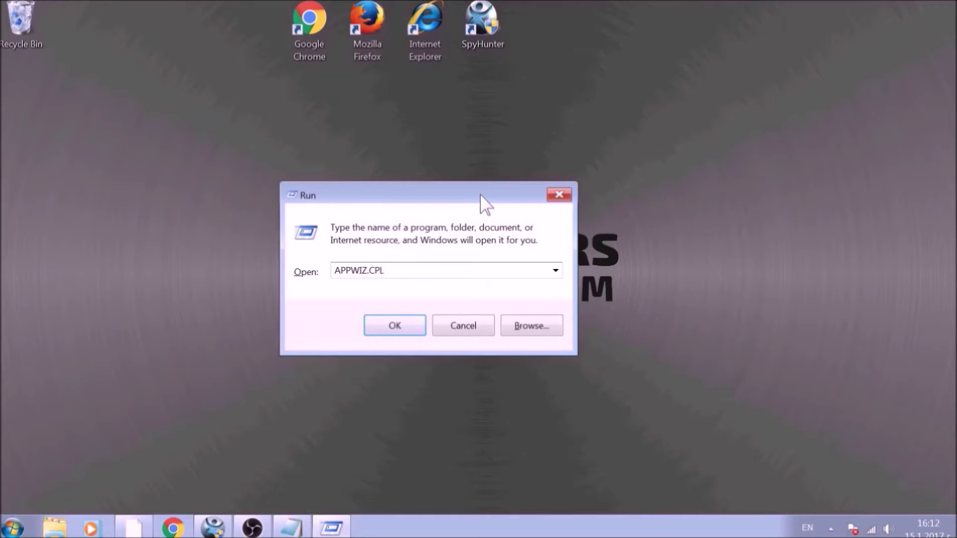
pyautogui.click(391, 324)
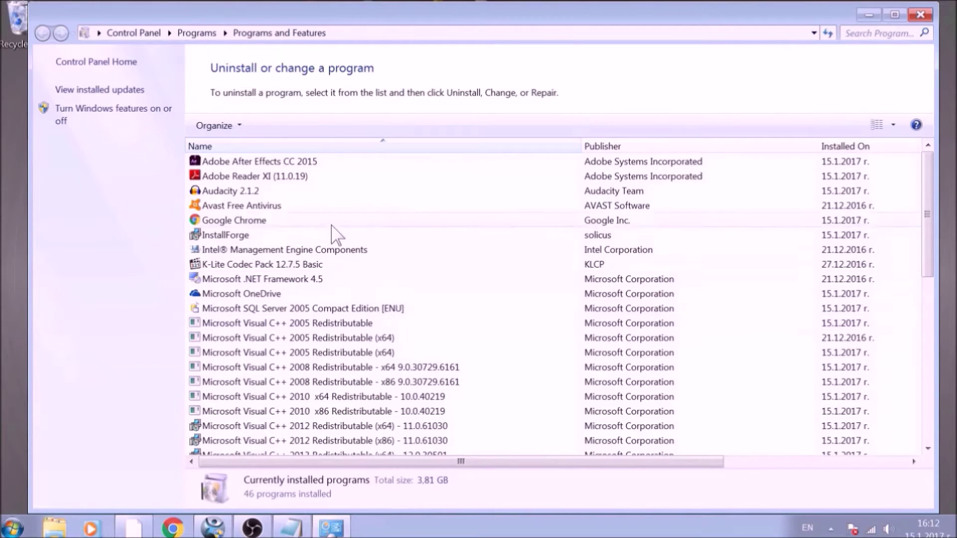
# Find SUSPICIOUS PROGRAM in the installed list, uninstall it and confirm the removal.
pyautogui.scroll(-1, 332, 209)
pyautogui.scroll(-3, 336, 249)
pyautogui.scroll(-4, 339, 282)
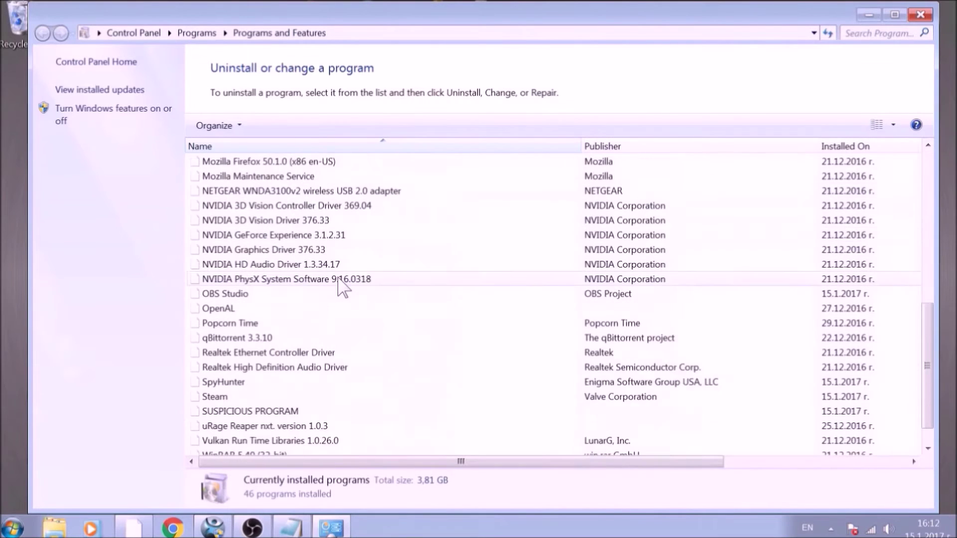
pyautogui.scroll(-1, 341, 287)
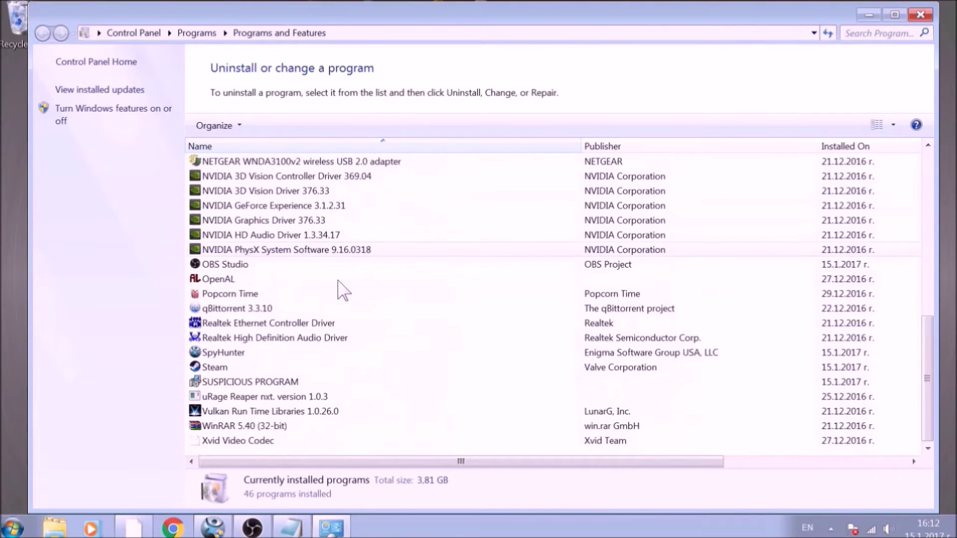
pyautogui.click(321, 382)
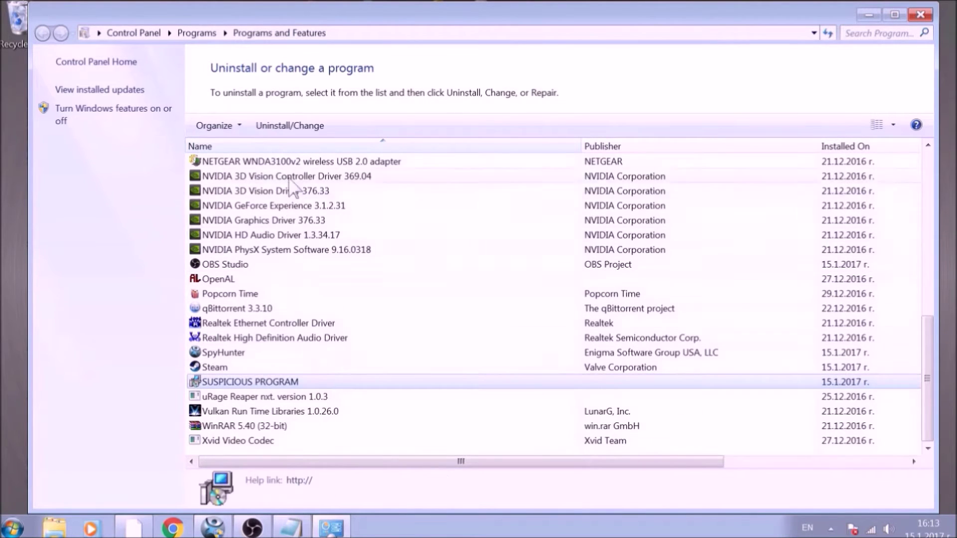
pyautogui.click(295, 126)
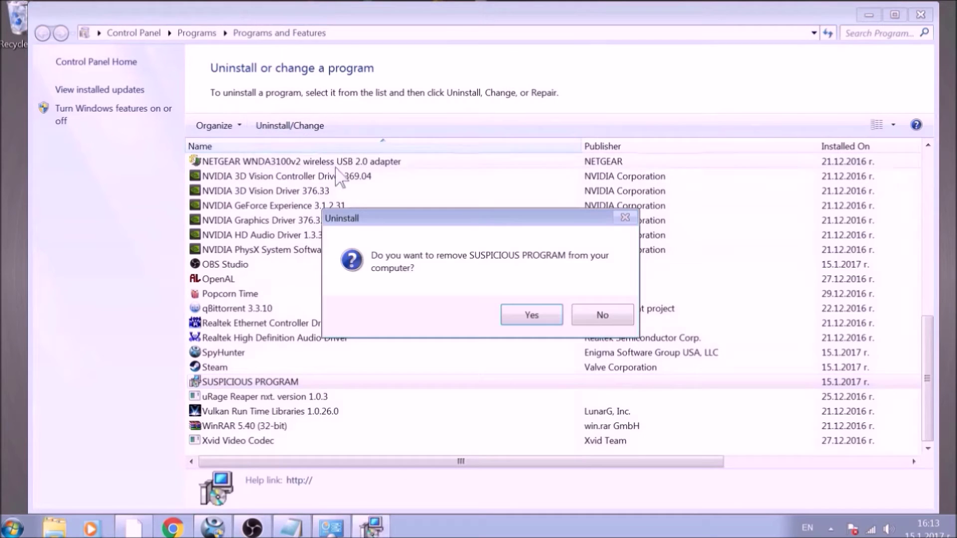
pyautogui.click(531, 315)
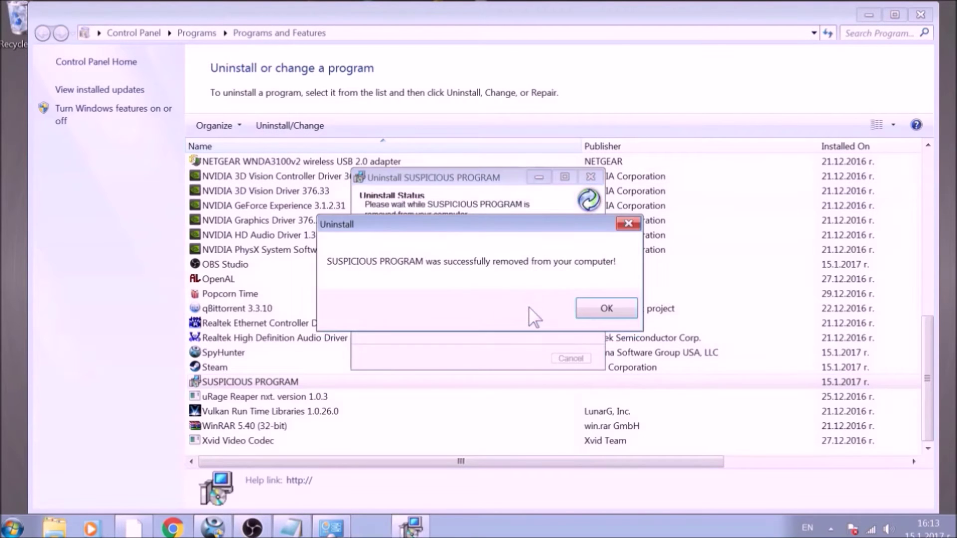
pyautogui.click(596, 307)
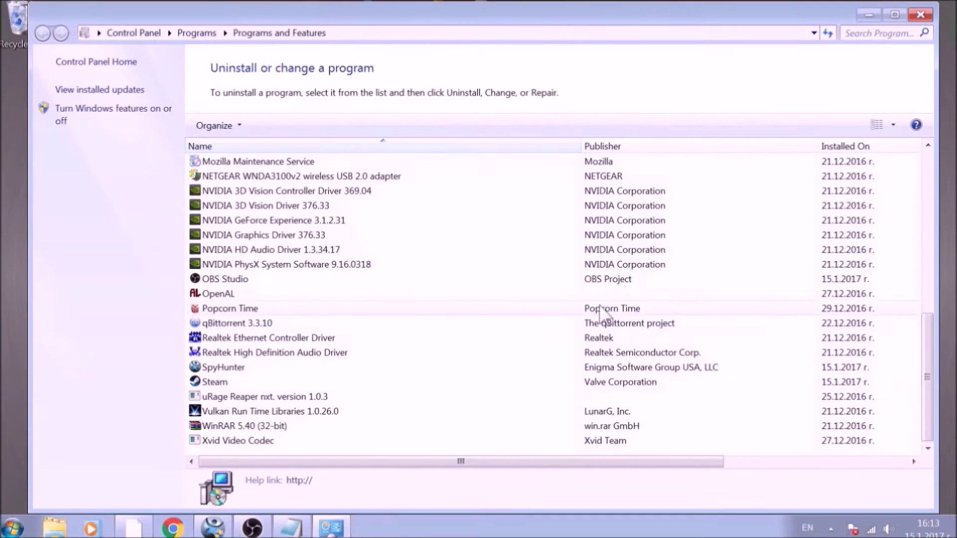
# Close Programs and Features and load chrome://net-internals/#dns in Chrome.
pyautogui.click(930, 15)
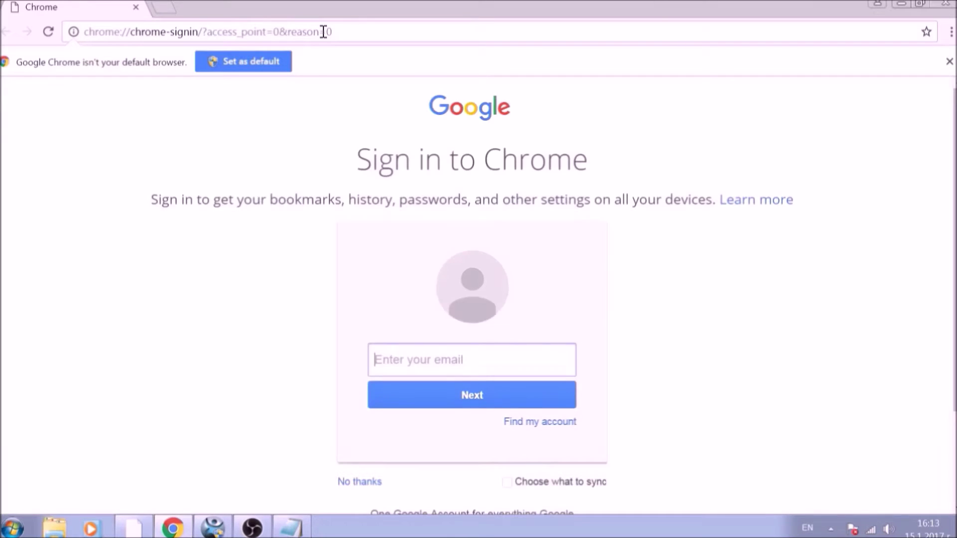
pyautogui.click(338, 31)
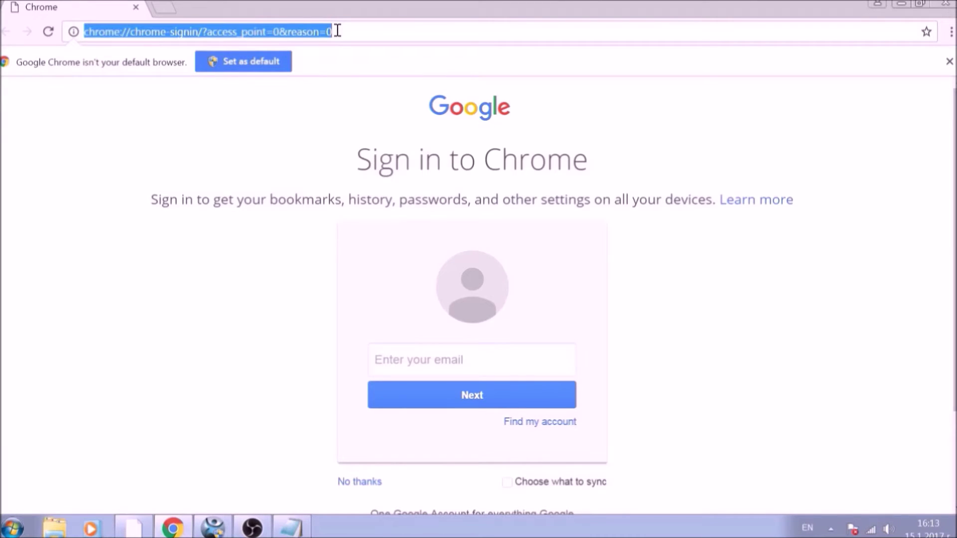
pyautogui.write('CHROME')
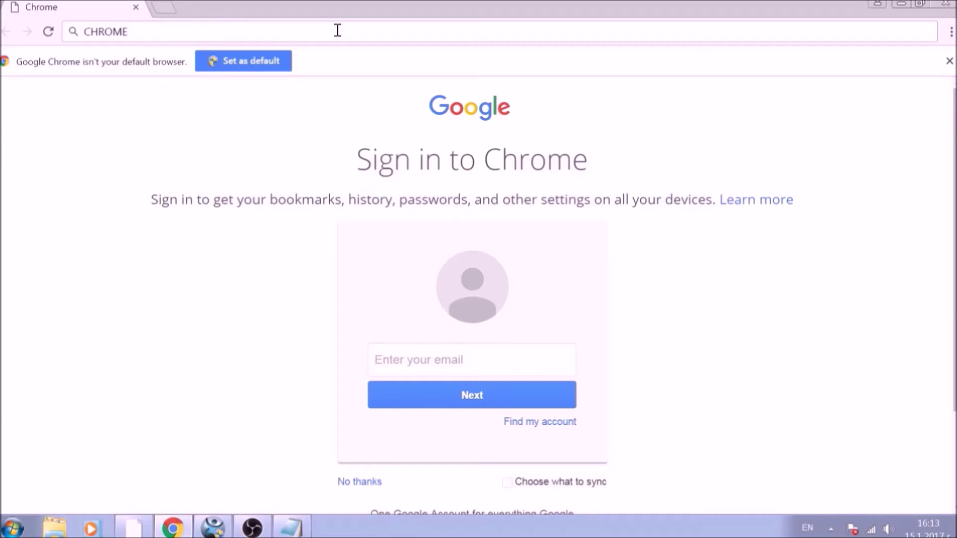
pyautogui.write('://NE')
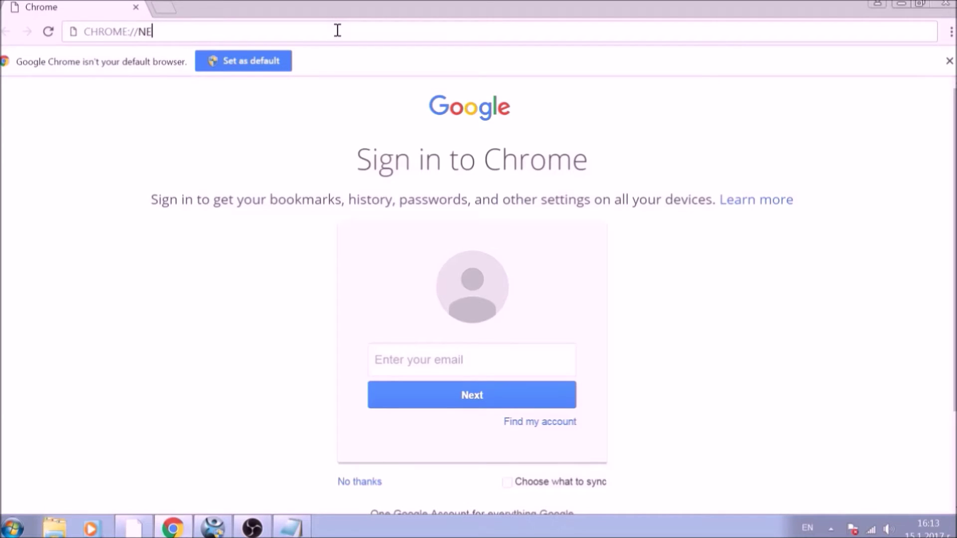
pyautogui.write('T-INTE')
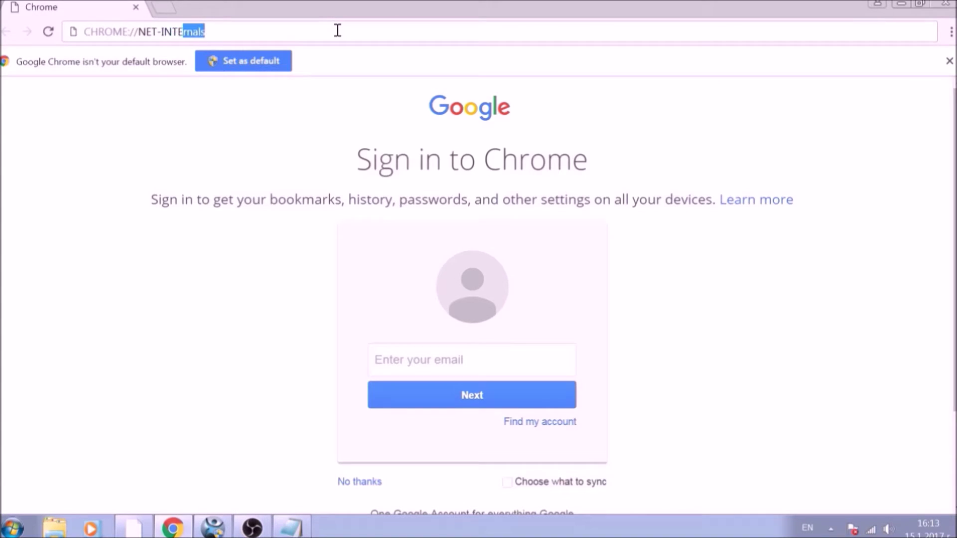
pyautogui.write('RNA')
pyautogui.write('LS/')
pyautogui.write('#')
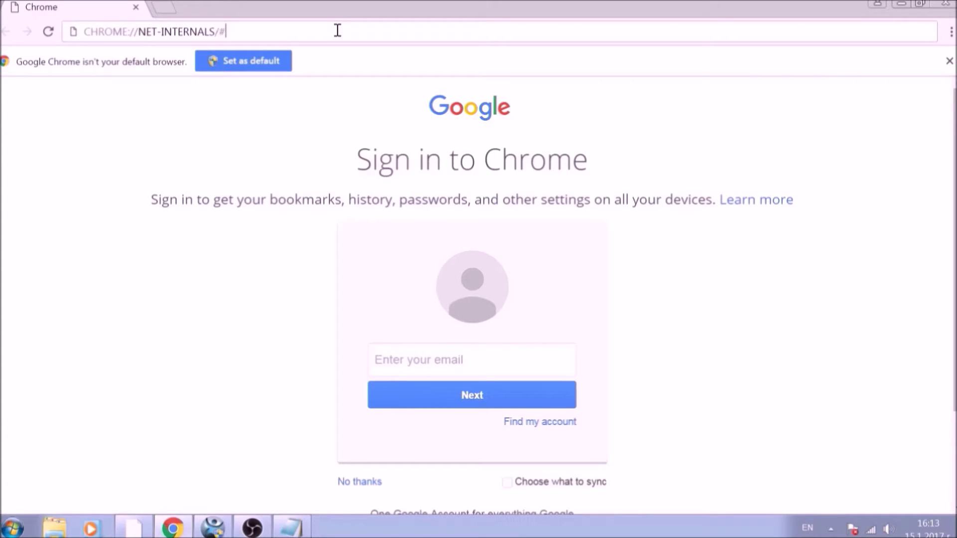
pyautogui.write('DNS')
pyautogui.press('Return')
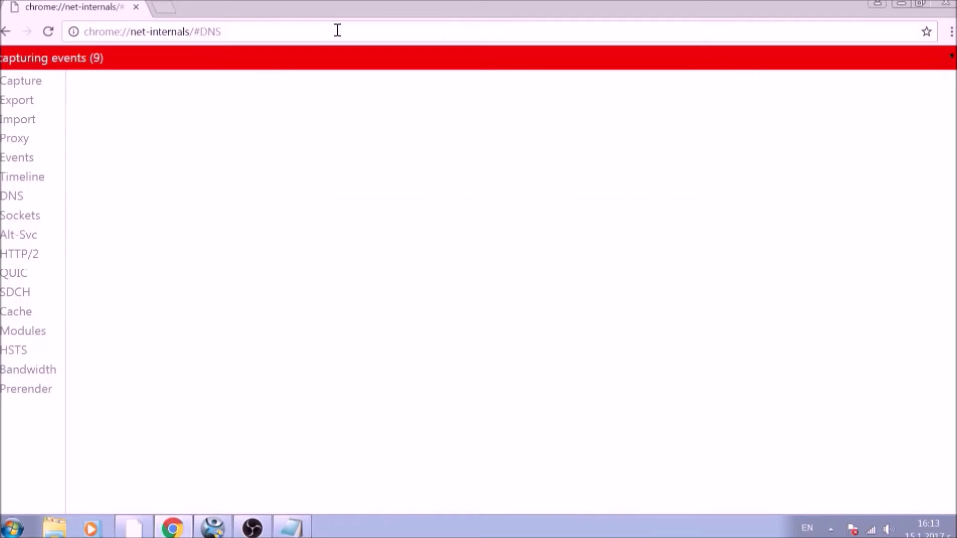
# Clear Chrome's DNS host resolver cache, then view the net-internals Cache statistics.
pyautogui.click(16, 202)
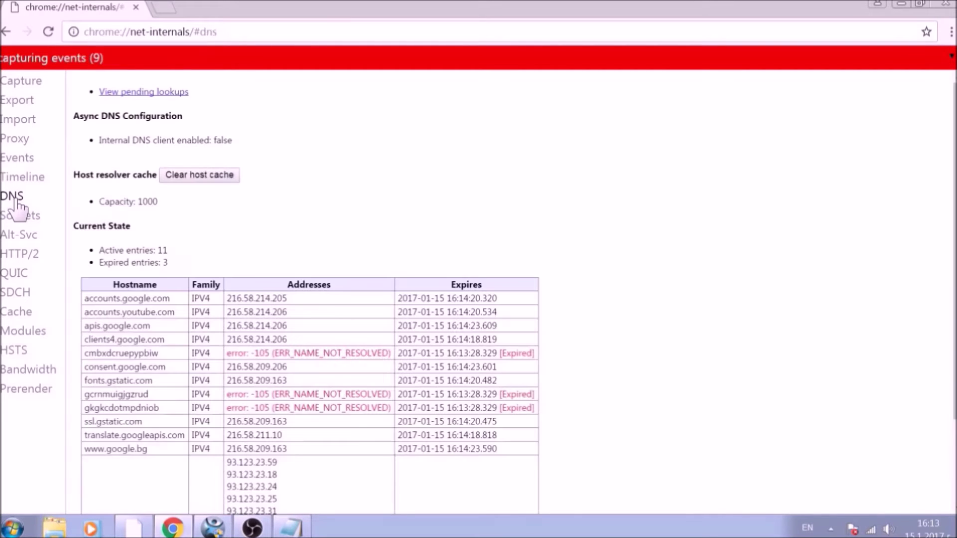
pyautogui.click(200, 183)
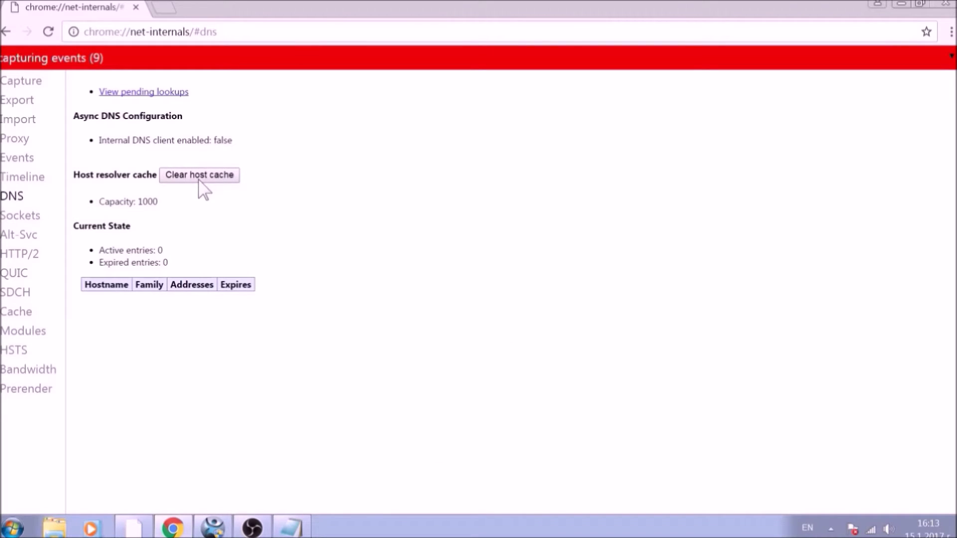
pyautogui.click(39, 314)
pyautogui.scroll(-5, 103, 287)
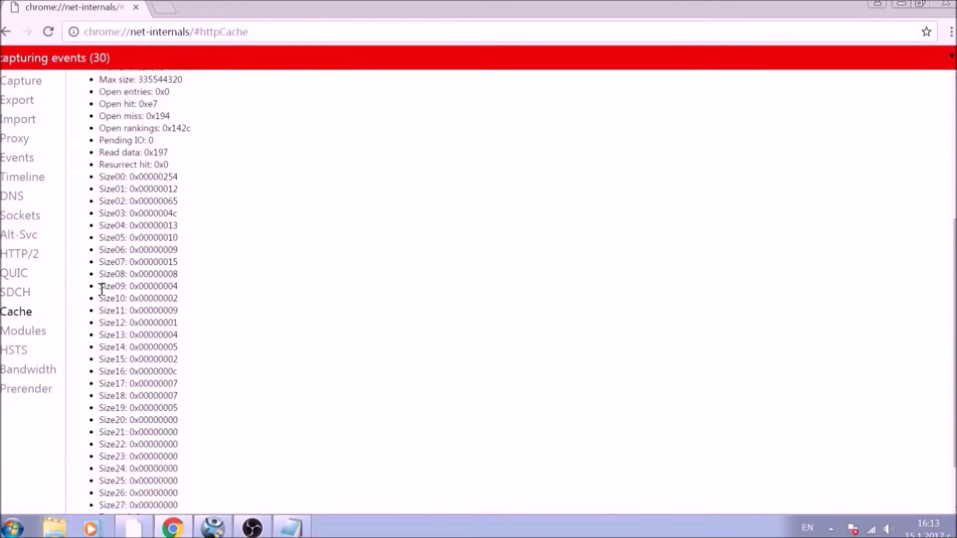
pyautogui.scroll(-1, 102, 287)
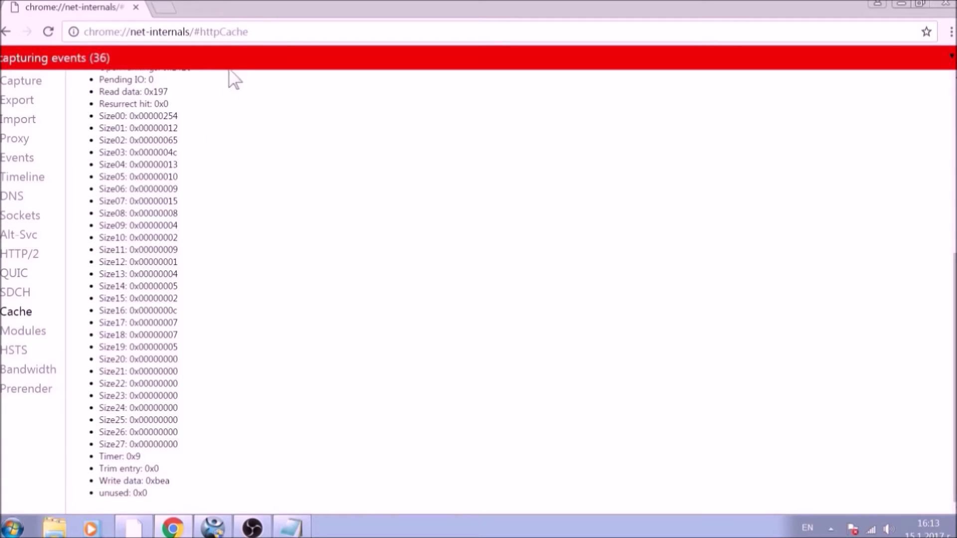
# Navigate Chrome to chrome://settings/clearBrowserData.
pyautogui.click(244, 32)
pyautogui.write('CH')
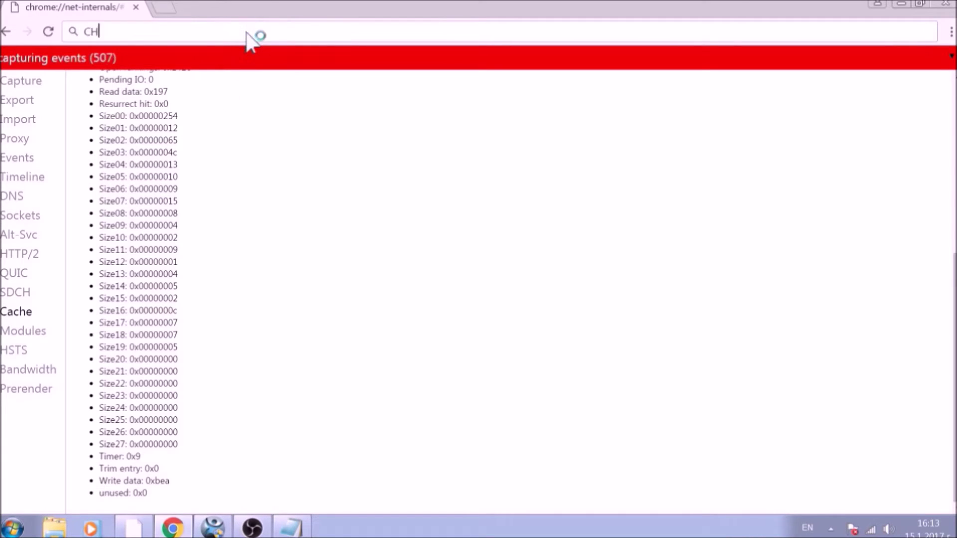
pyautogui.write('ROME:')
pyautogui.write('//')
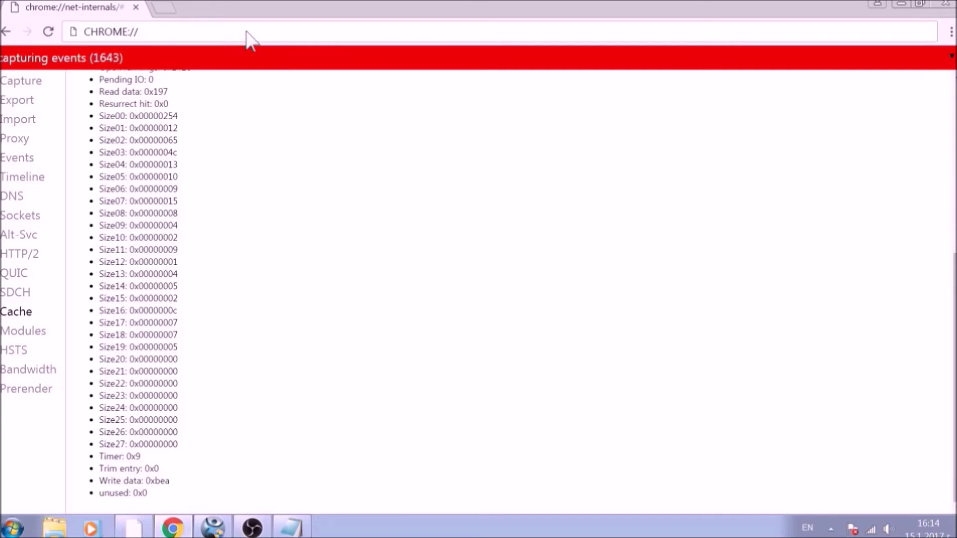
pyautogui.write('SETTI')
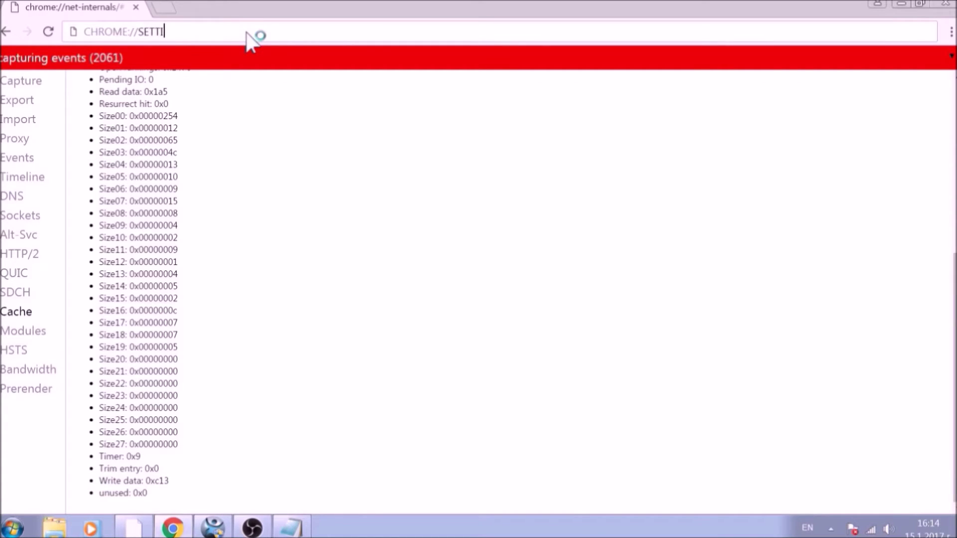
pyautogui.write('NGS/C')
pyautogui.write('LEA')
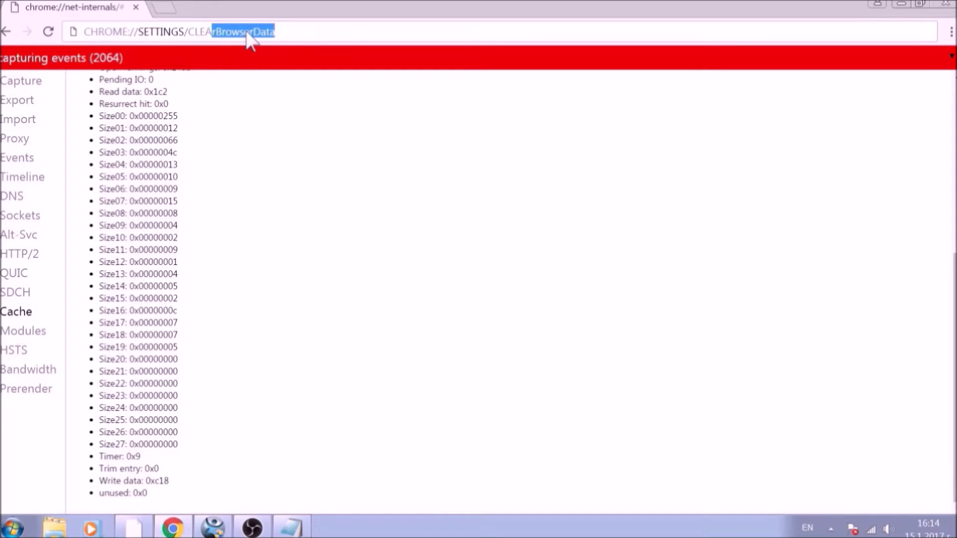
pyautogui.write('RBW')
pyautogui.press('BackSpace')
pyautogui.write('R')
pyautogui.write('OWSERDATA')
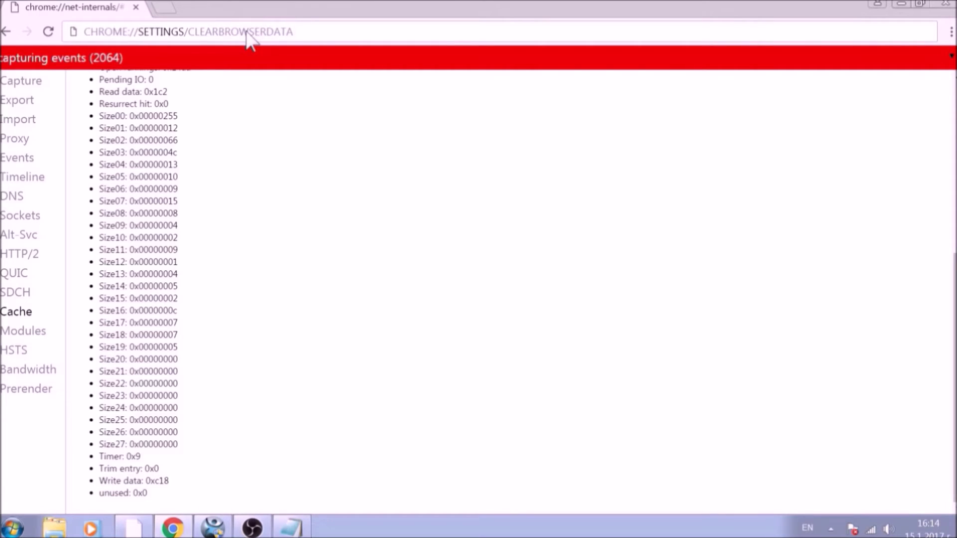
pyautogui.press('Return')
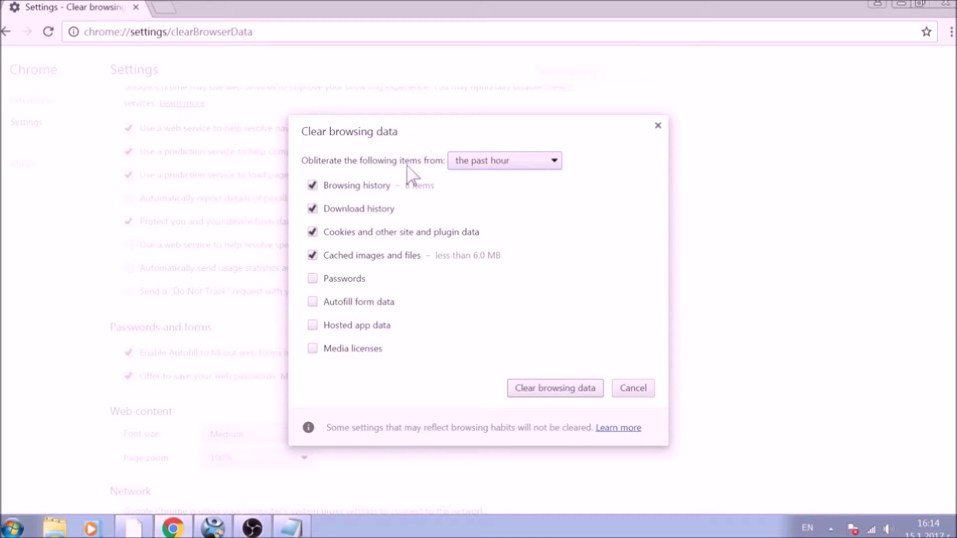
# Clear data from 'the beginning of time', also ticking passwords, autofill, hosted app data and media licenses.
pyautogui.click(551, 165)
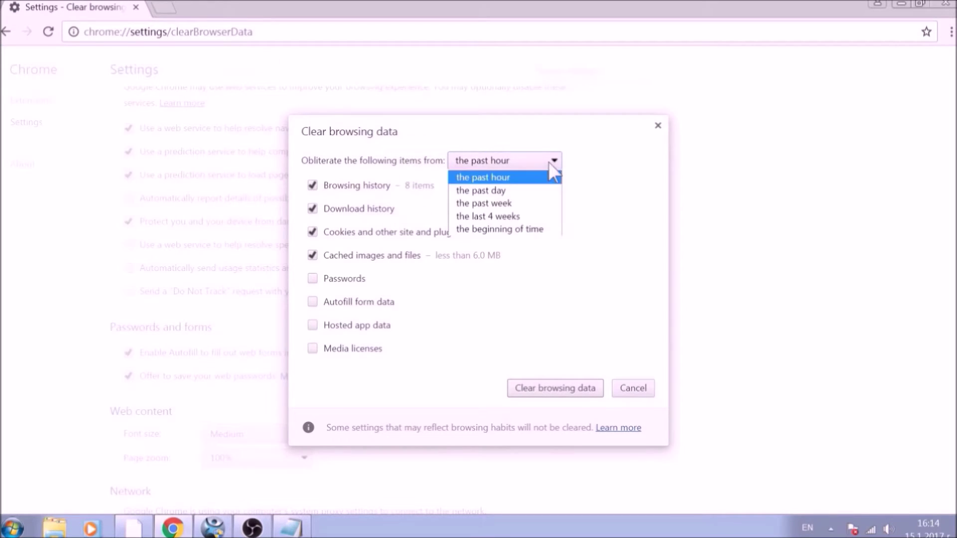
pyautogui.click(536, 229)
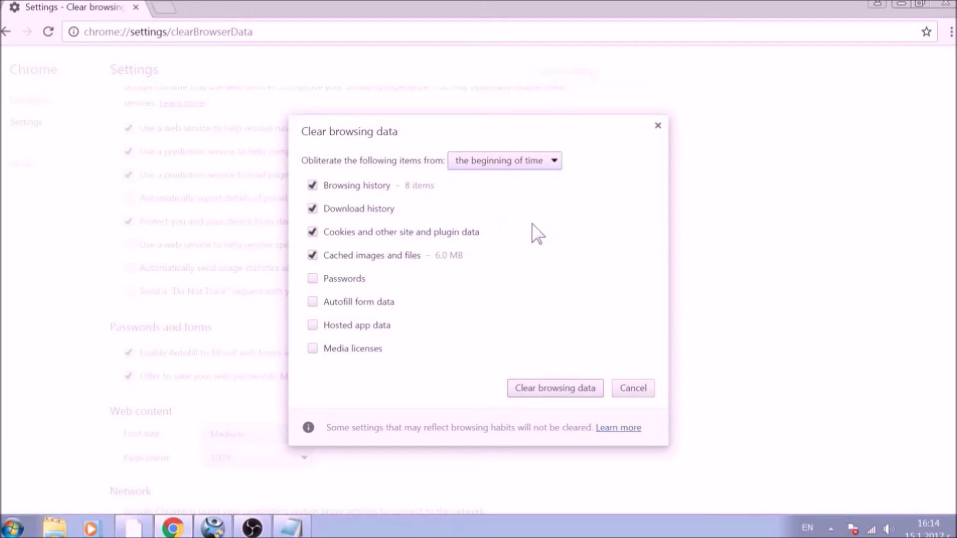
pyautogui.click(357, 279)
pyautogui.click(362, 302)
pyautogui.click(361, 325)
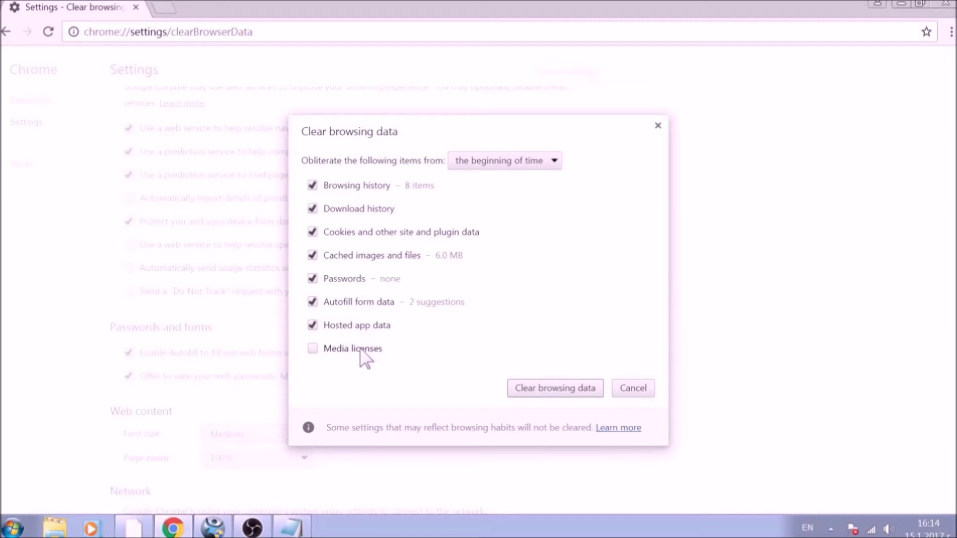
pyautogui.click(362, 349)
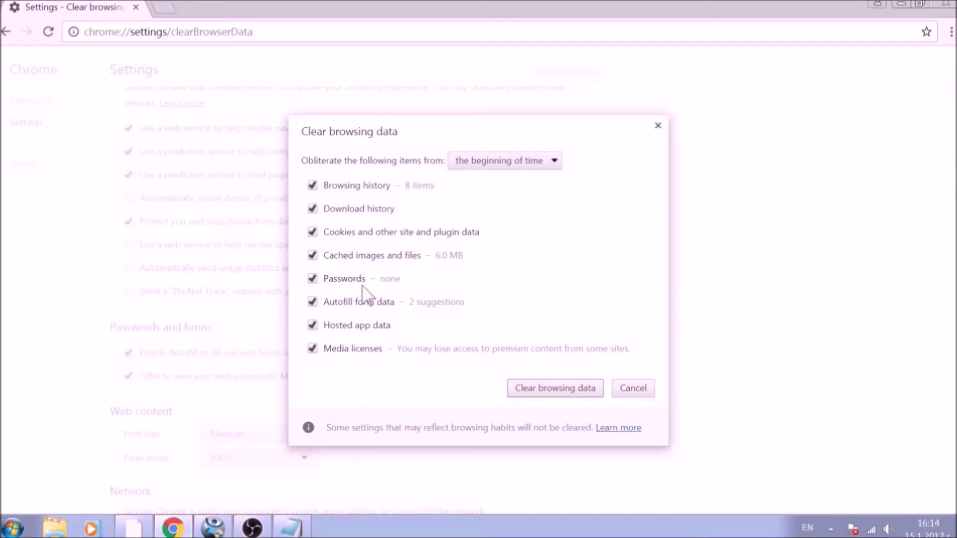
pyautogui.click(563, 391)
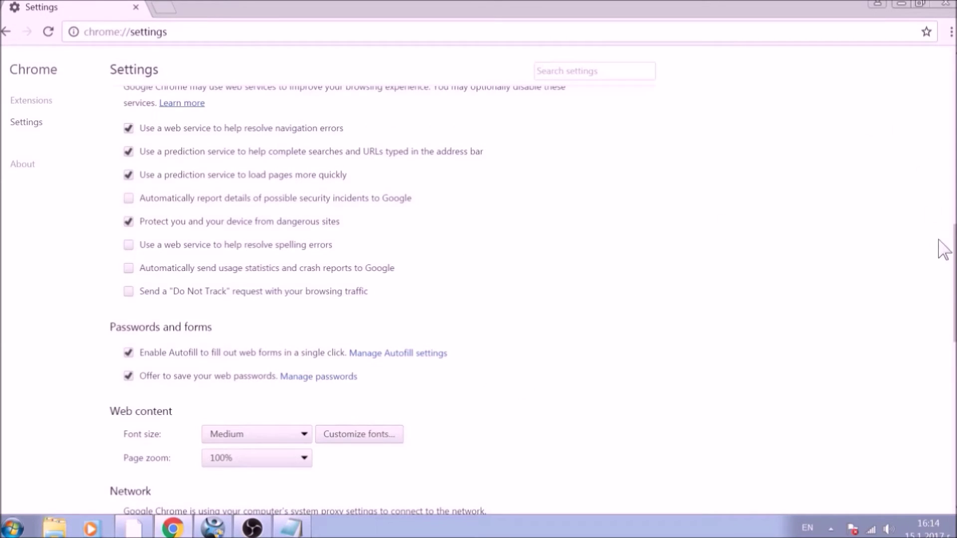
# Reset Chrome's settings to their original defaults and close the browser.
pyautogui.moveTo(953, 289); pyautogui.dragTo(945, 461)
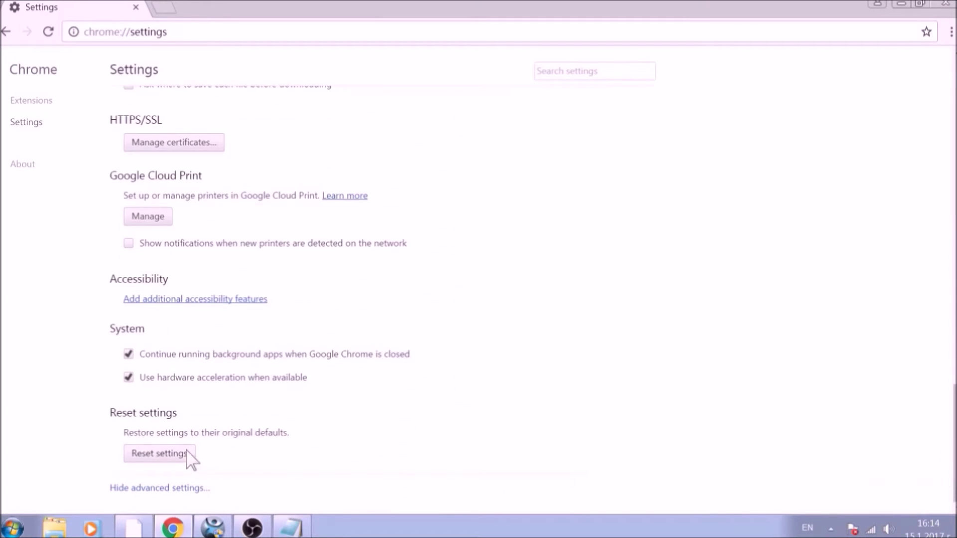
pyautogui.click(156, 455)
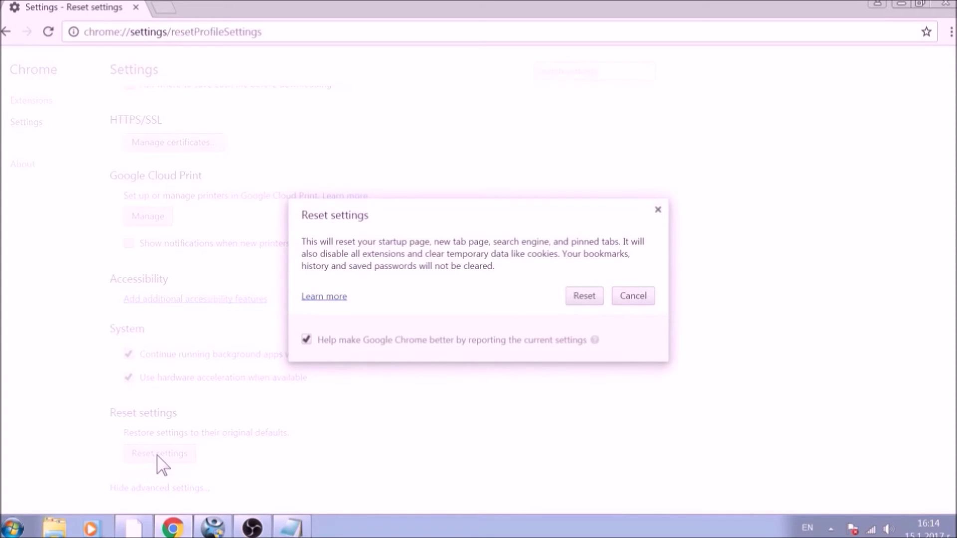
pyautogui.click(586, 298)
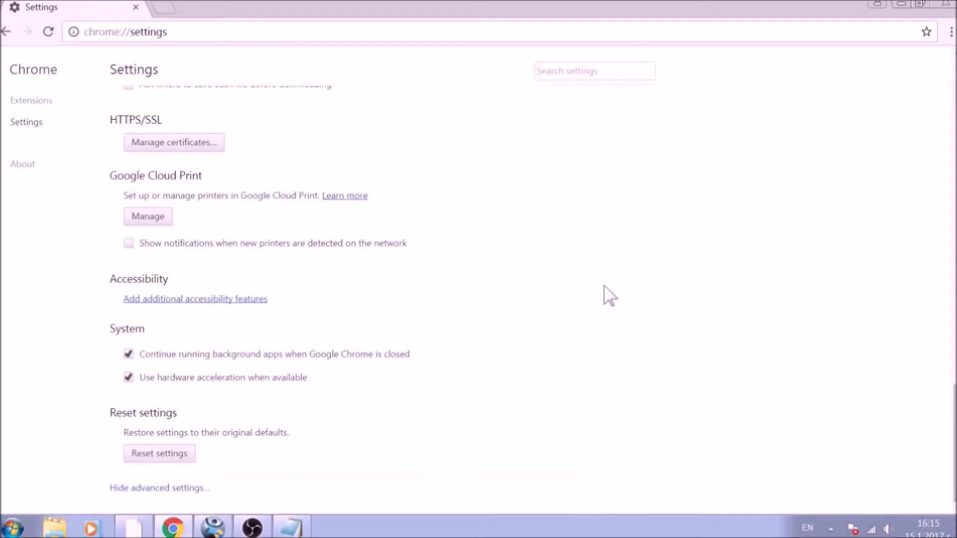
pyautogui.click(946, 6)
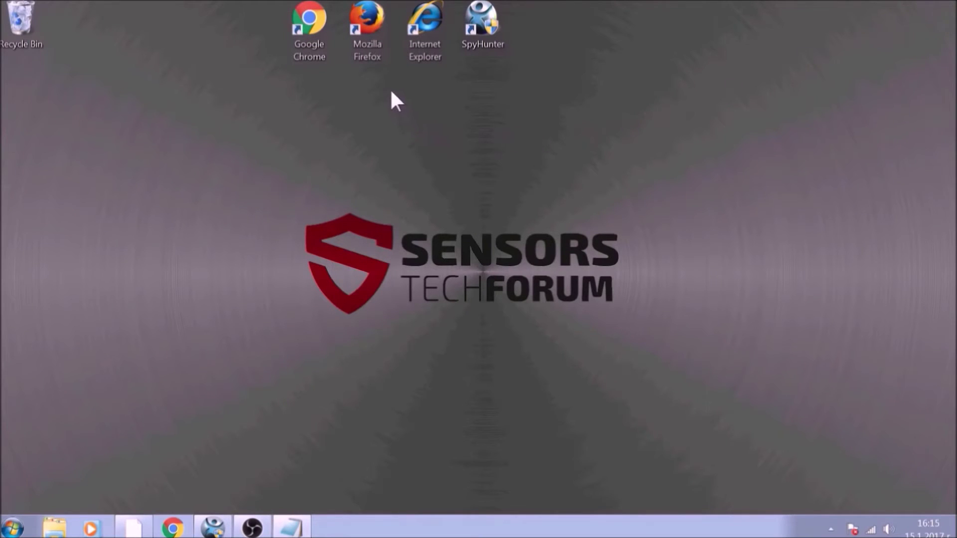
# Launch Firefox and restore its home page to the default in Options.
pyautogui.doubleClick(372, 53)
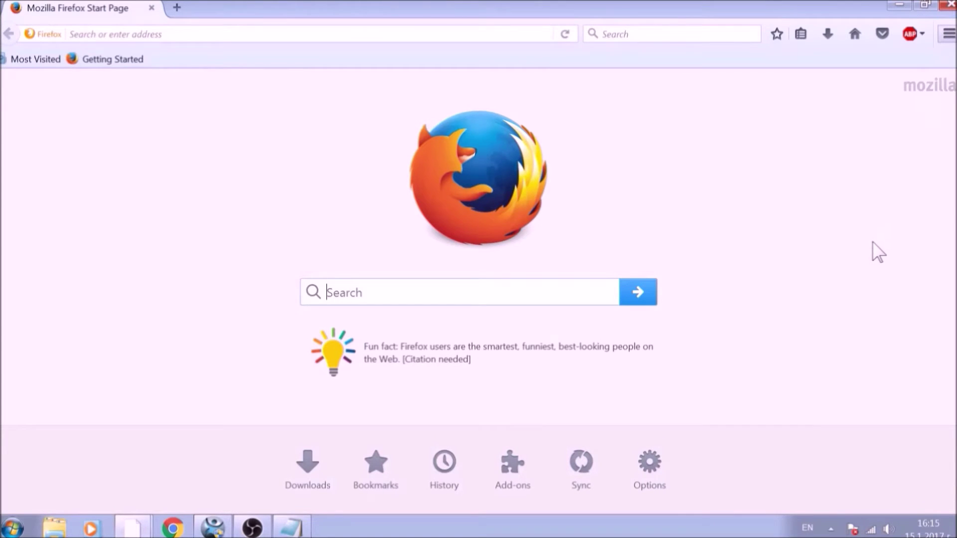
pyautogui.hotkey('alt', 't')
pyautogui.press('o')
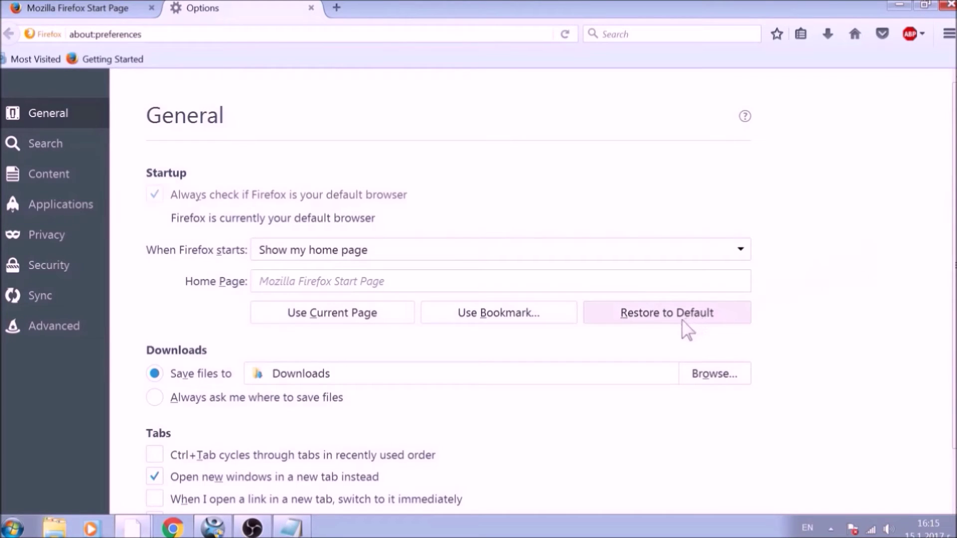
pyautogui.click(684, 328)
# Open Firefox's Troubleshooting Information page at about:support.
pyautogui.click(310, 35)
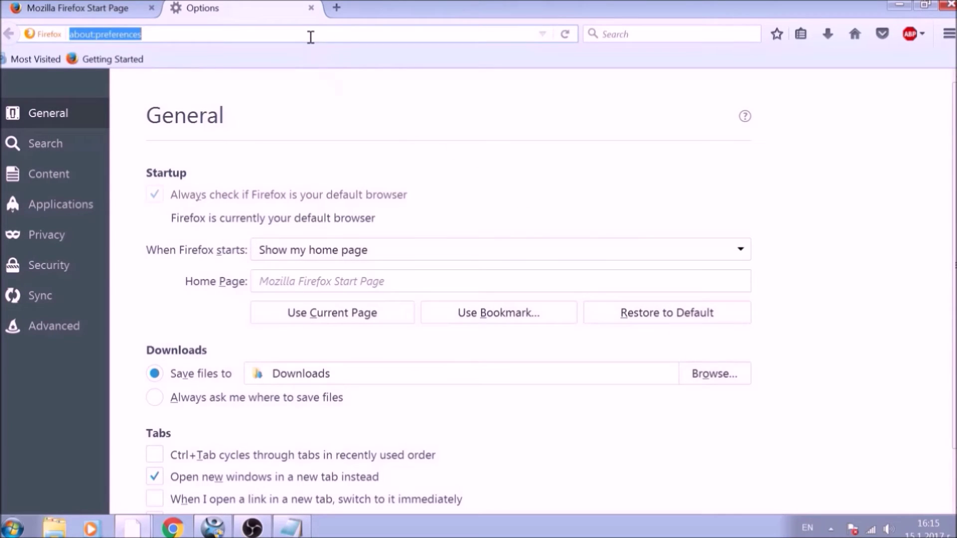
pyautogui.write('ABO')
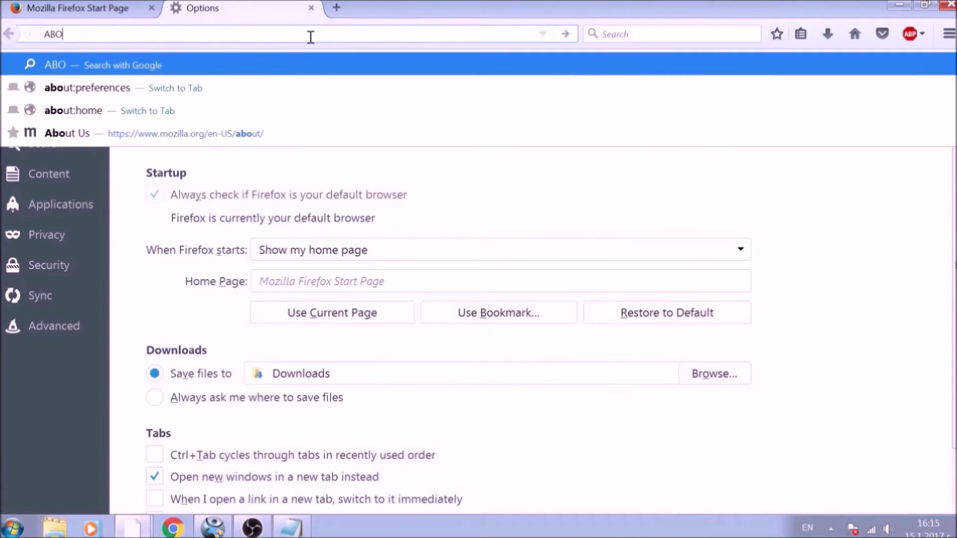
pyautogui.write('UT:SU')
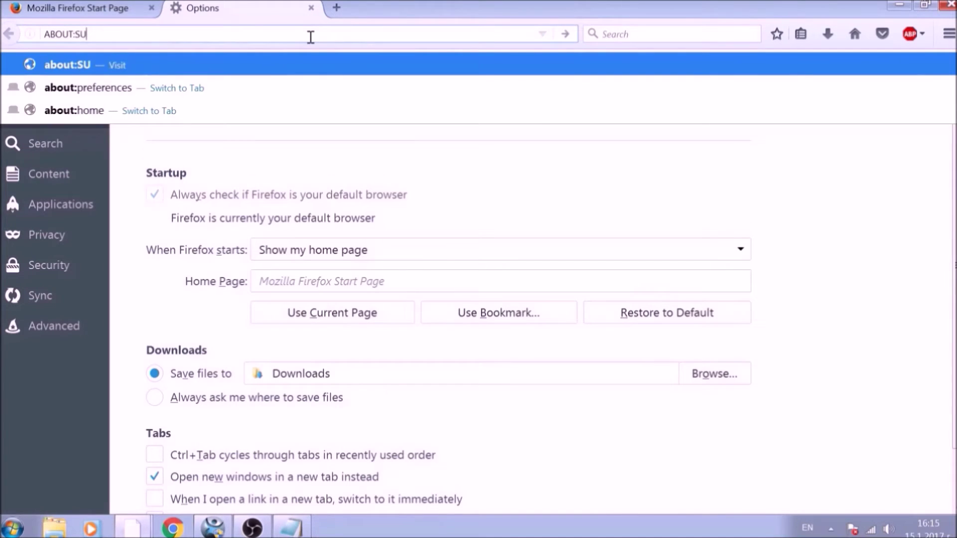
pyautogui.write('PPORT')
pyautogui.press('Return')
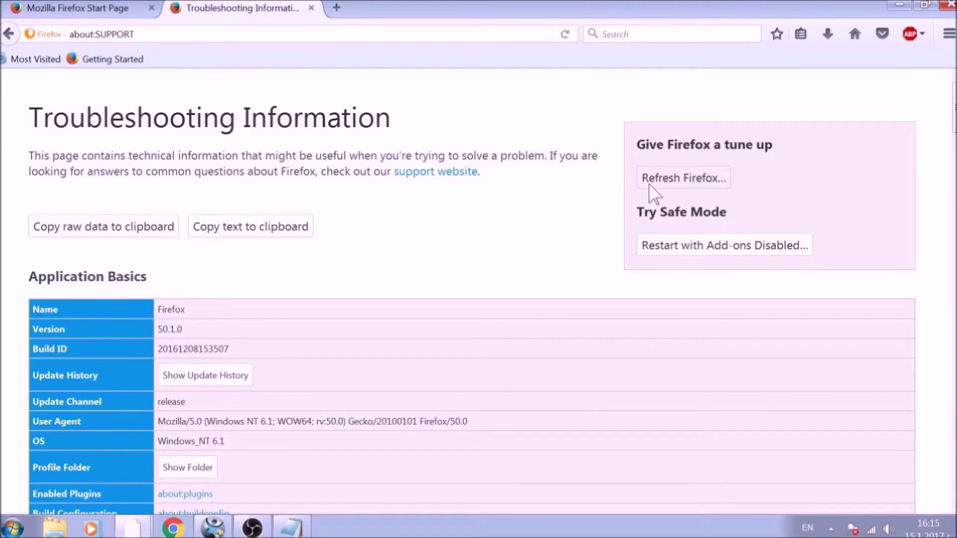
# Refresh Firefox from the troubleshooting page and confirm the refresh.
pyautogui.click(649, 188)
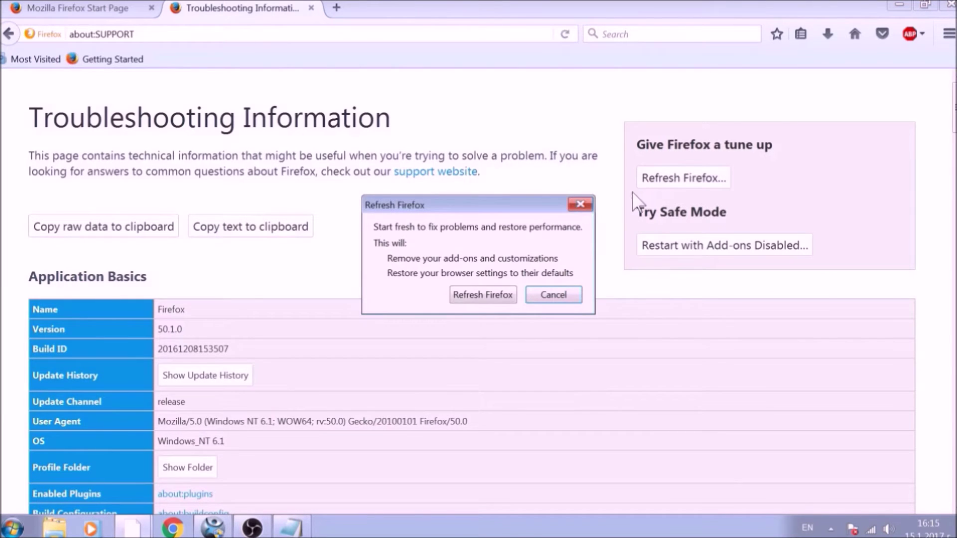
pyautogui.click(507, 302)
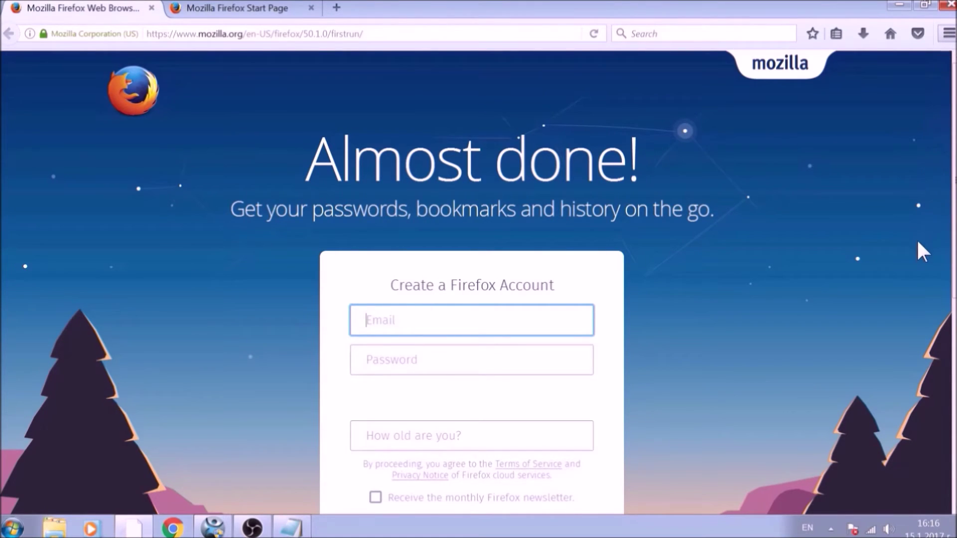
# Check both Avast extensions are disabled in the Add-ons Manager, then close Firefox's three tabs.
pyautogui.hotkey('ctrl', 'shift', 'a')
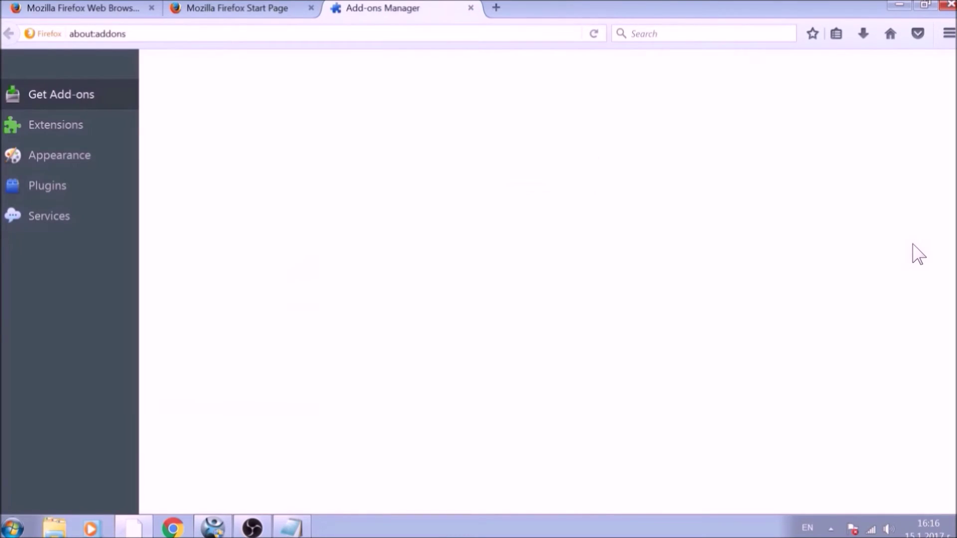
pyautogui.click(107, 140)
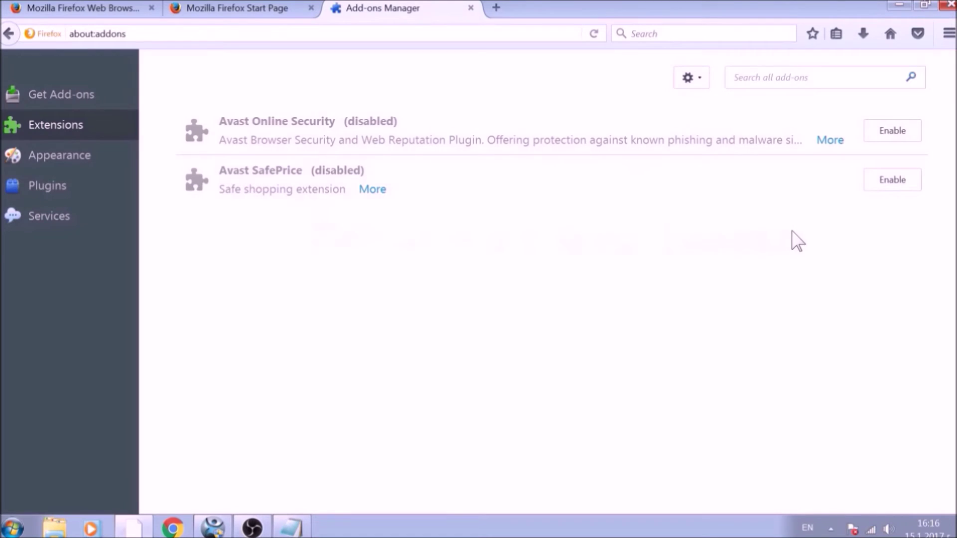
pyautogui.click(949, 5)
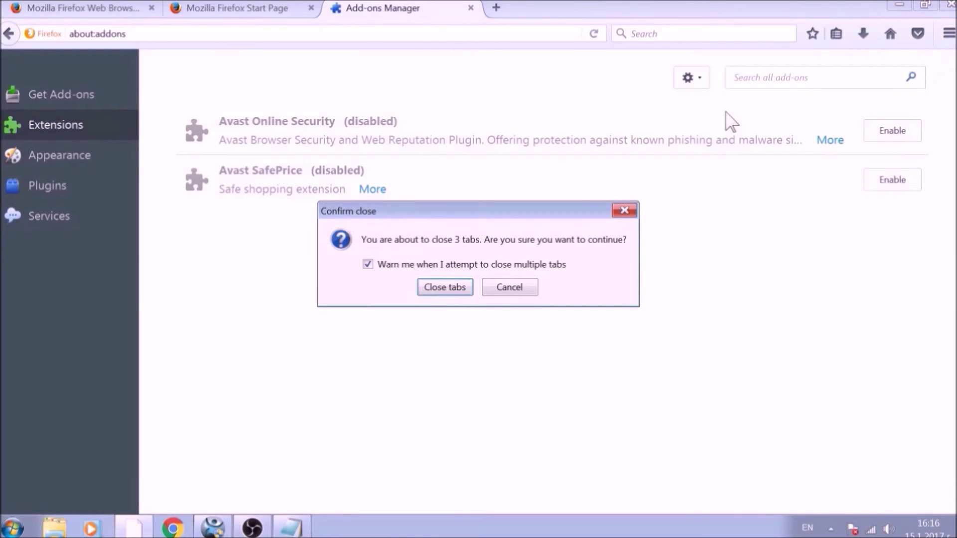
pyautogui.click(468, 289)
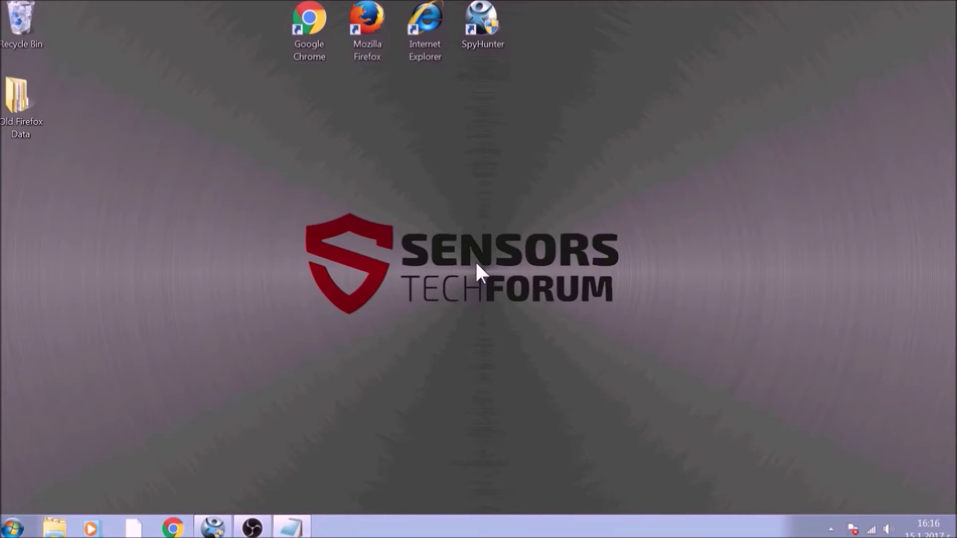
# Launch Internet Explorer, dismiss the Avast prompt, and set the home page to about:blank in Internet Options.
pyautogui.doubleClick(425, 44)
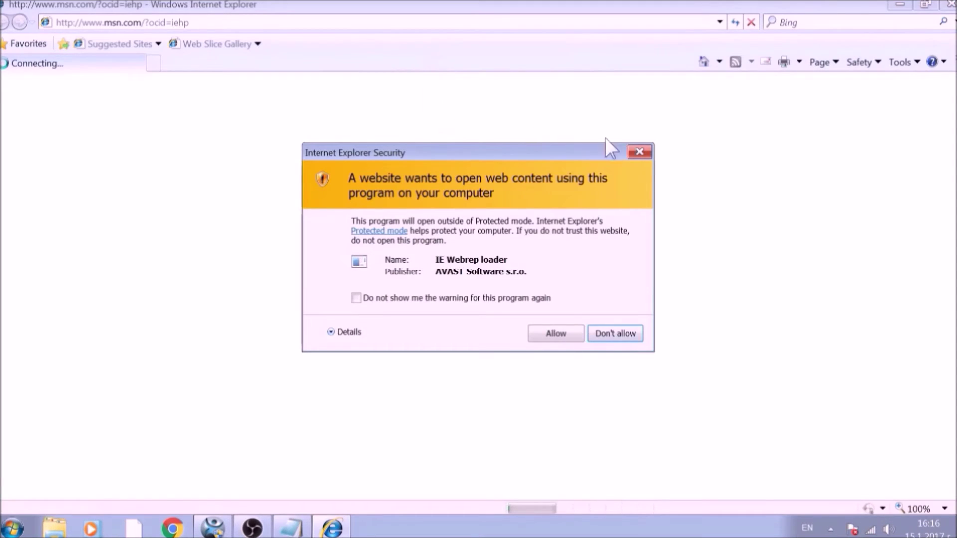
pyautogui.click(632, 150)
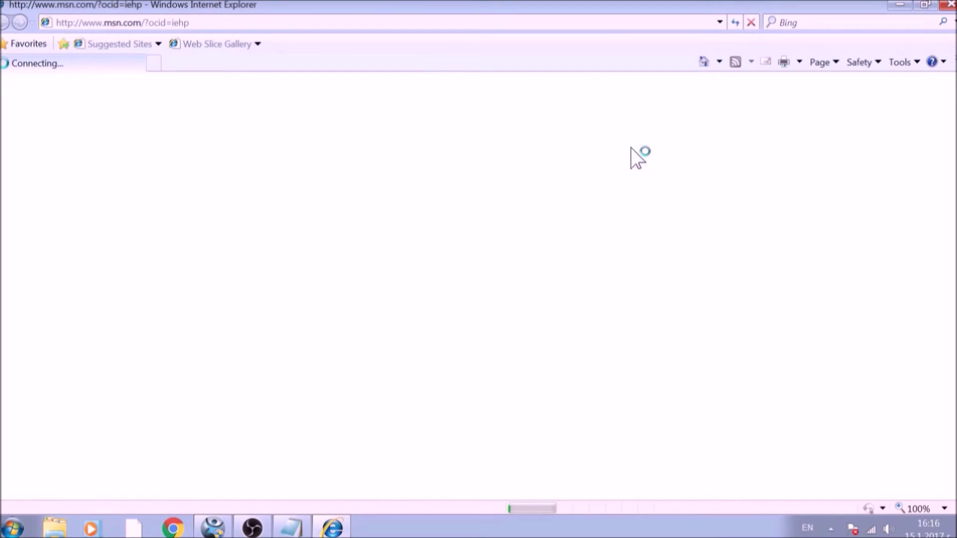
pyautogui.click(903, 64)
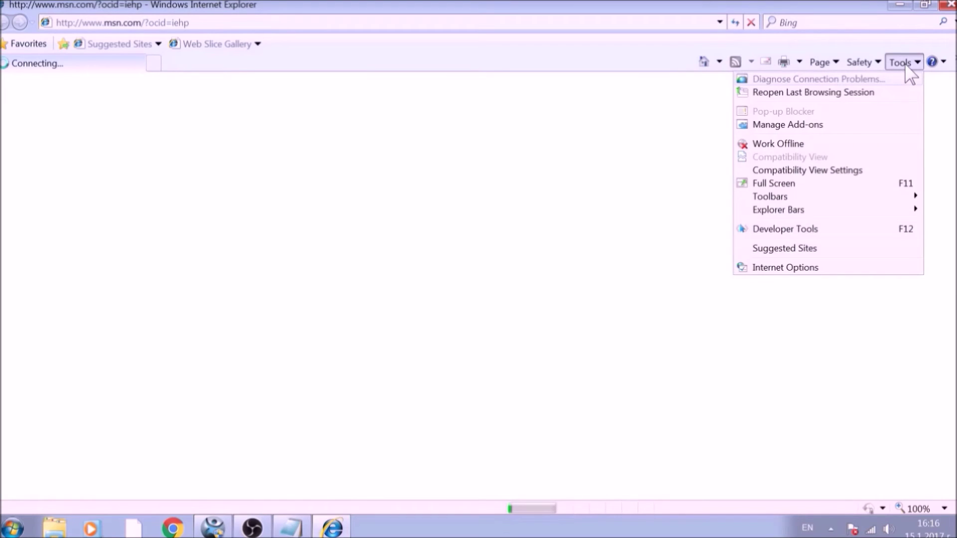
pyautogui.click(814, 268)
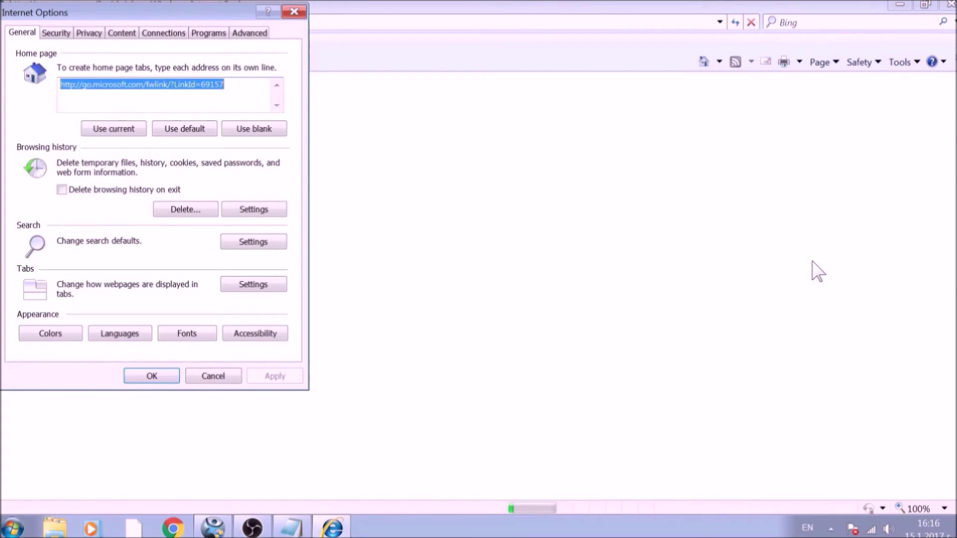
pyautogui.click(261, 129)
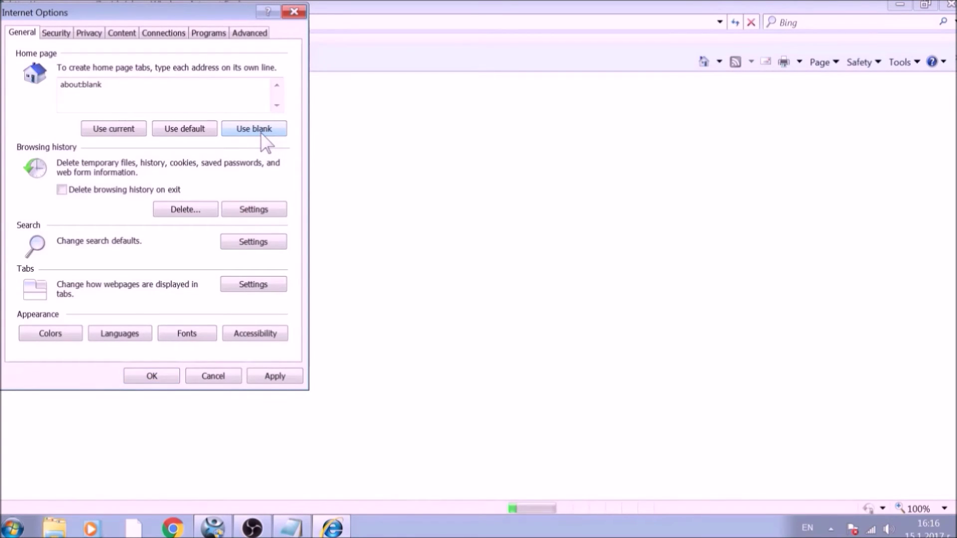
# Reset Internet Explorer from the Advanced tab with Delete personal settings ticked, then exit the browser.
pyautogui.click(249, 33)
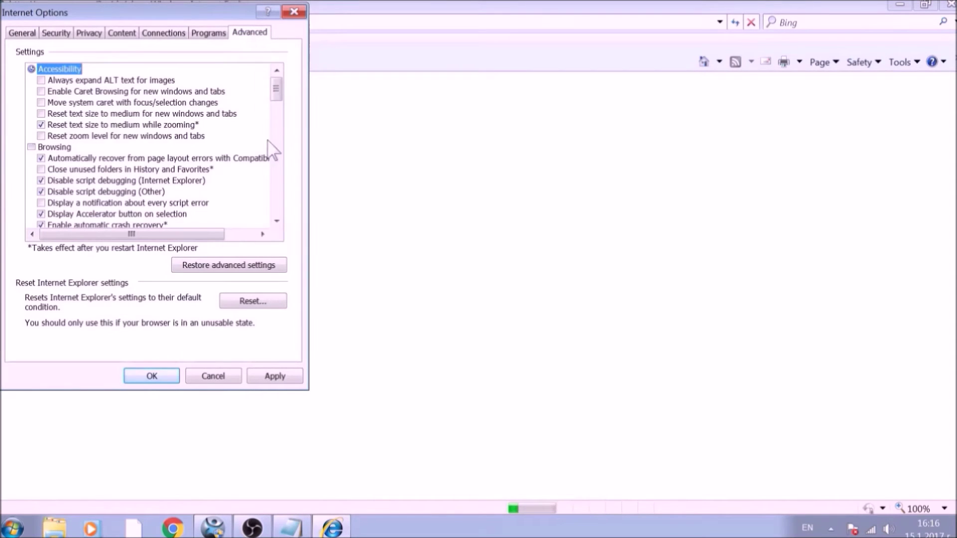
pyautogui.click(277, 301)
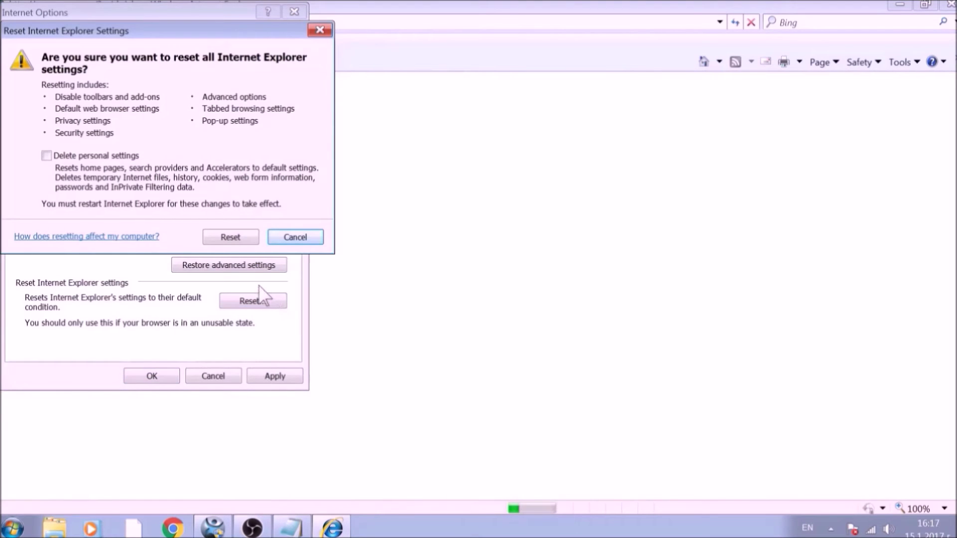
pyautogui.click(100, 156)
pyautogui.click(218, 237)
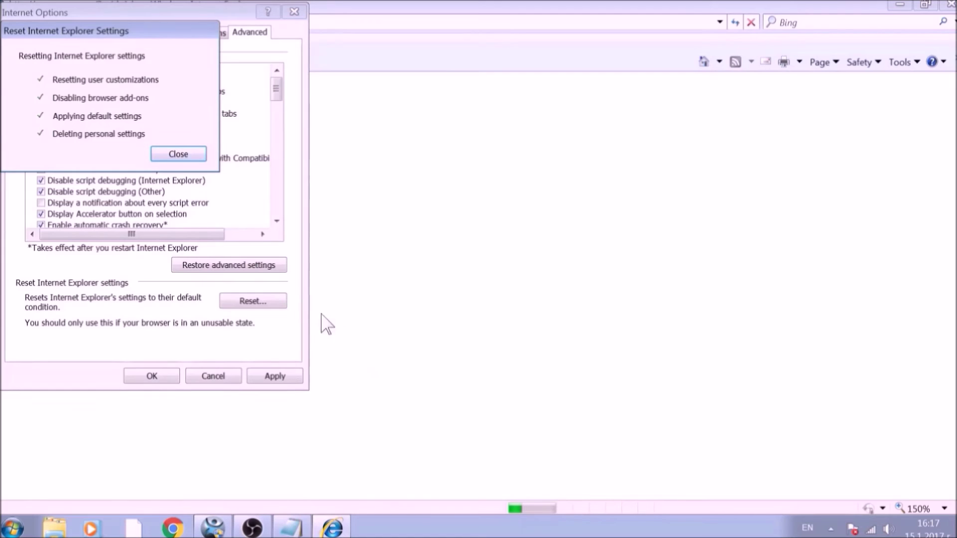
pyautogui.click(194, 156)
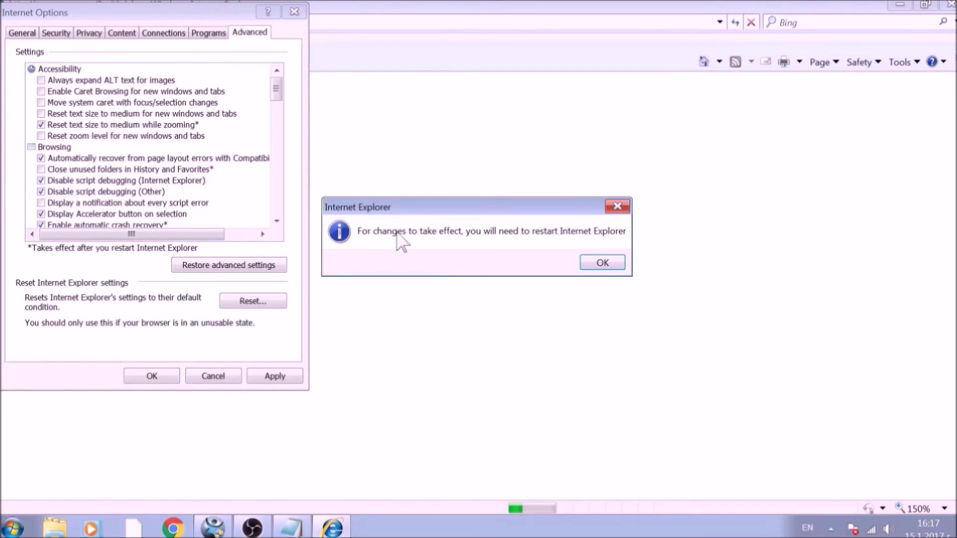
pyautogui.click(602, 263)
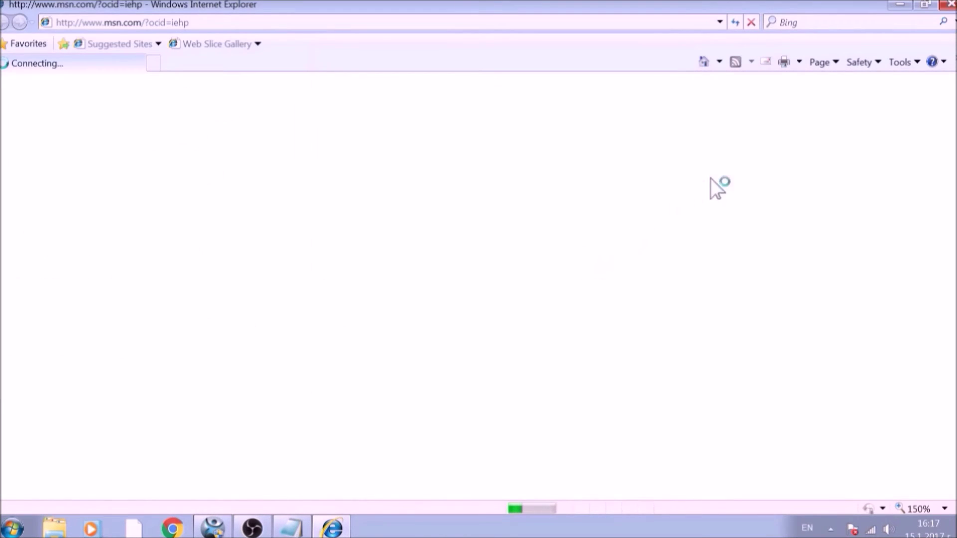
pyautogui.click(949, 6)
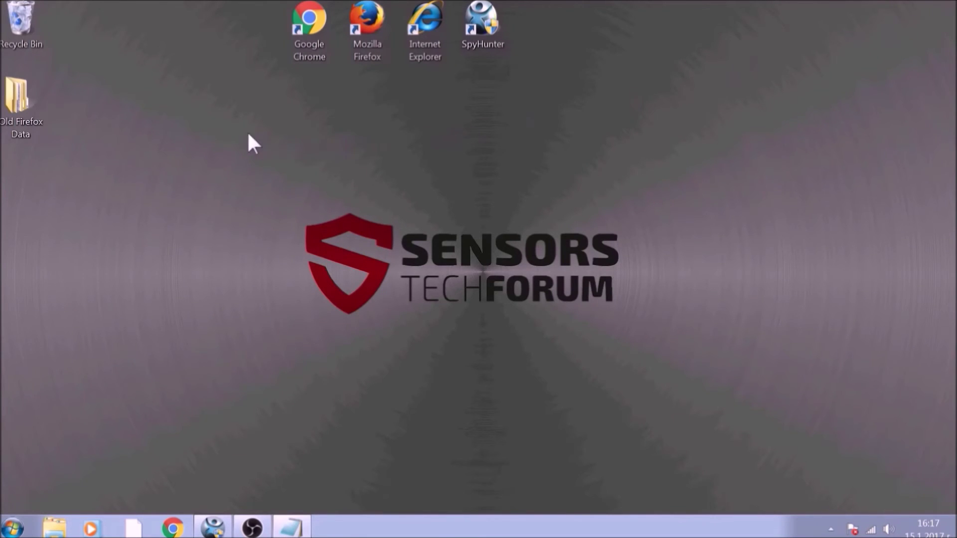
# Bring SpyHunter 4 forward and start a Quick Scan with Scan Computer Now!
pyautogui.moveTo(194, 135); pyautogui.dragTo(731, 380)
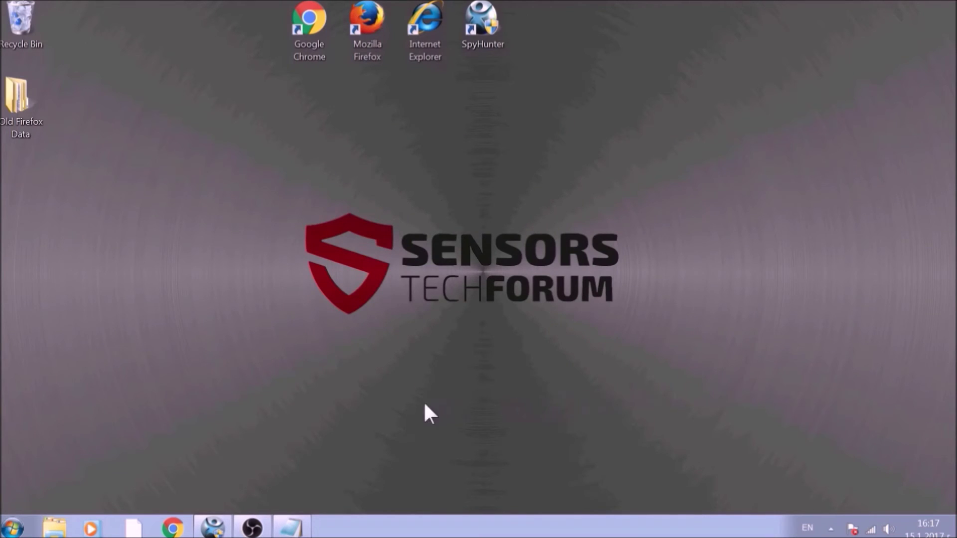
pyautogui.click(227, 530)
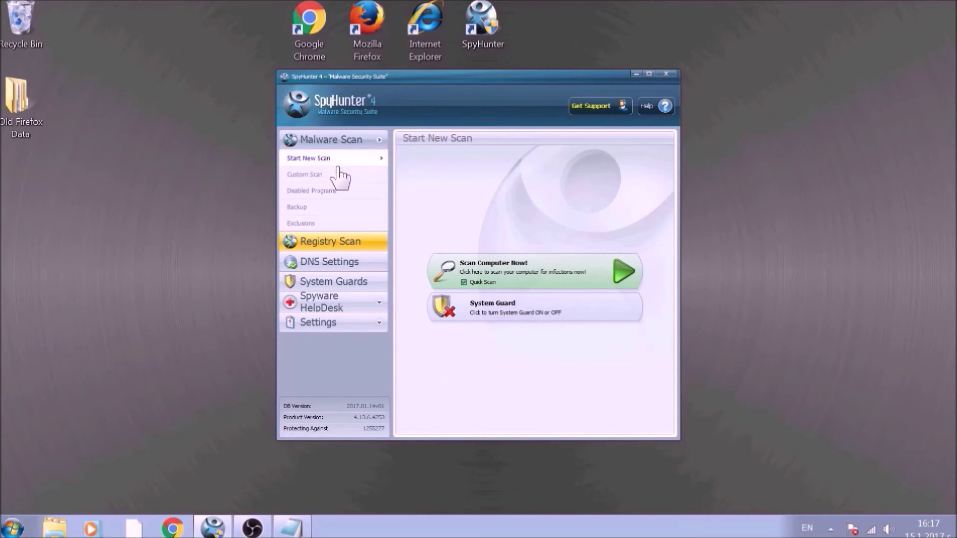
pyautogui.click(500, 267)
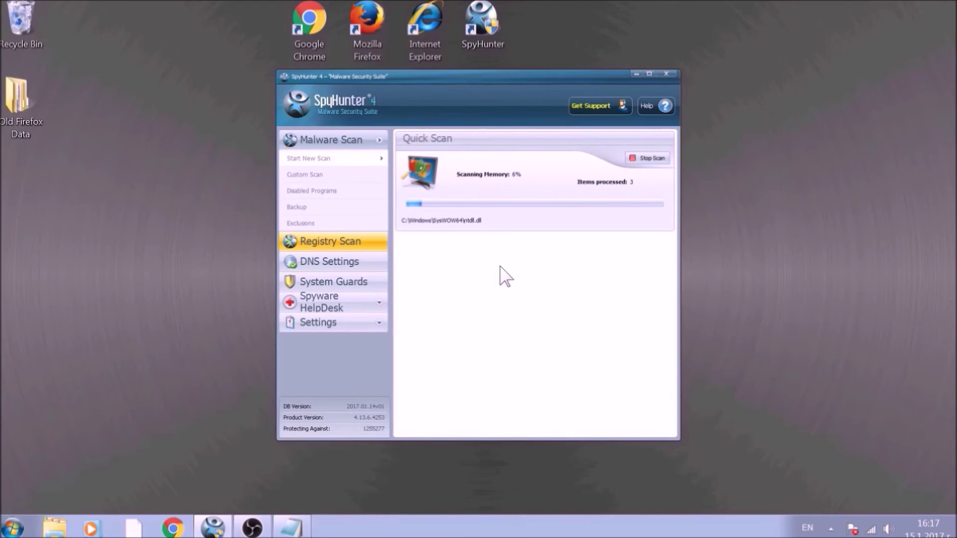